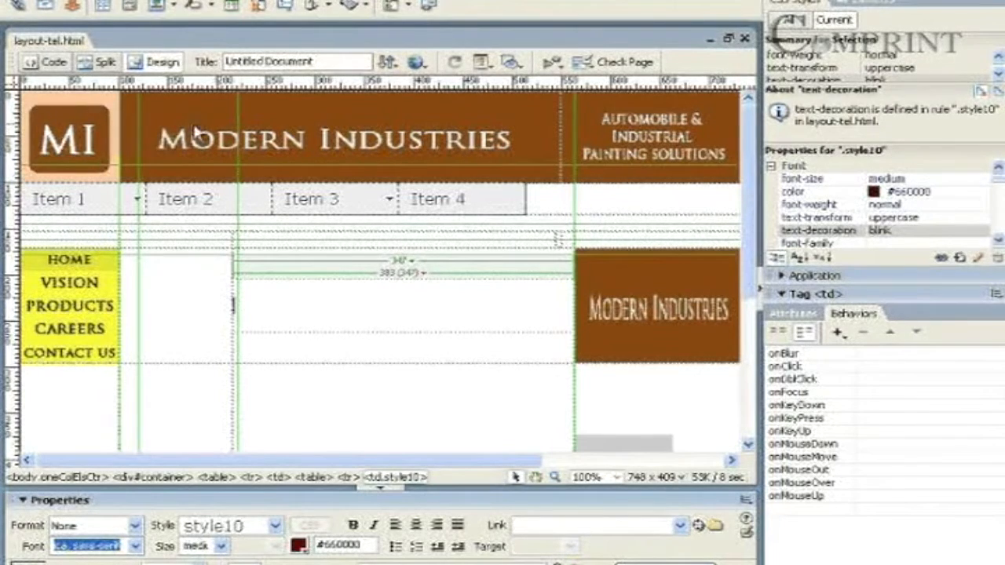
# Switch to Photoshop and create a new blank document 100 pixels wide and 100 pixels high.
pyautogui.click(52, 140)
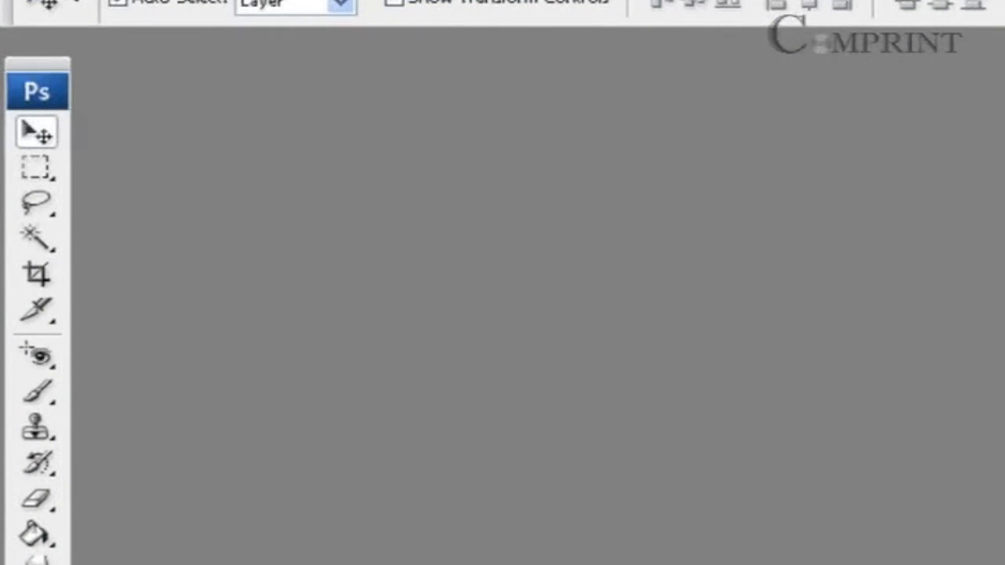
pyautogui.click(31, 1)
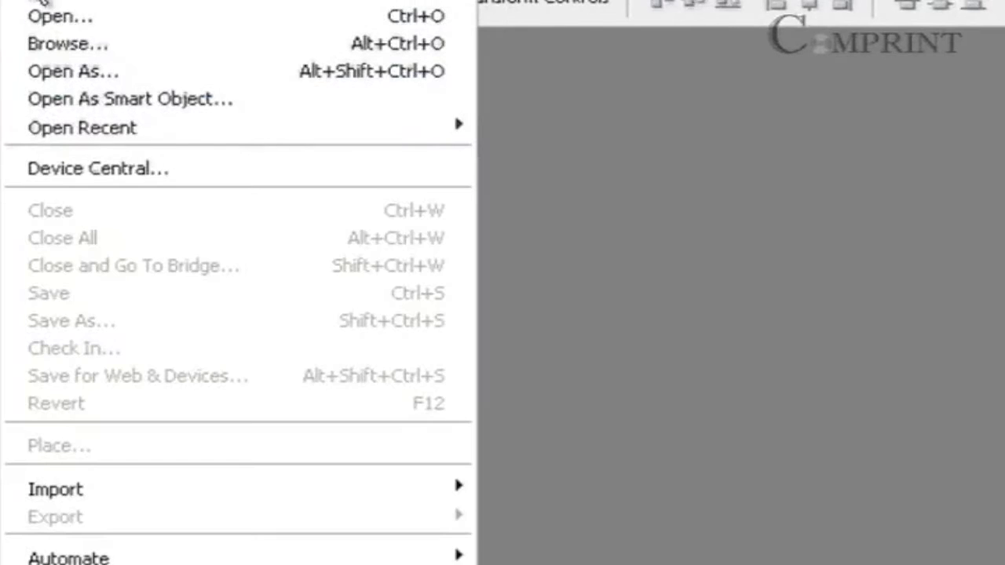
pyautogui.click(2, 3)
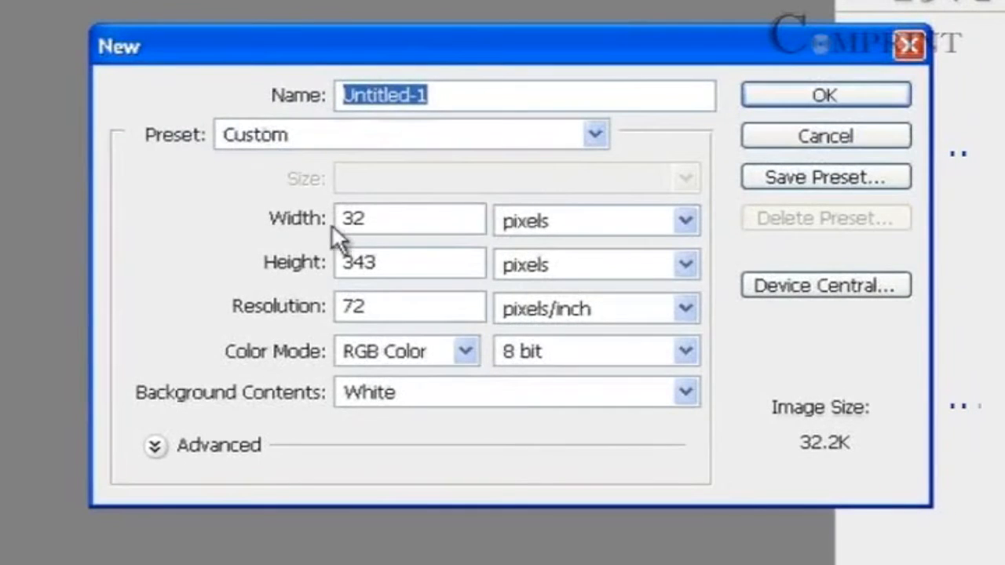
pyautogui.moveTo(368, 226); pyautogui.dragTo(148, 230)
pyautogui.write('100')
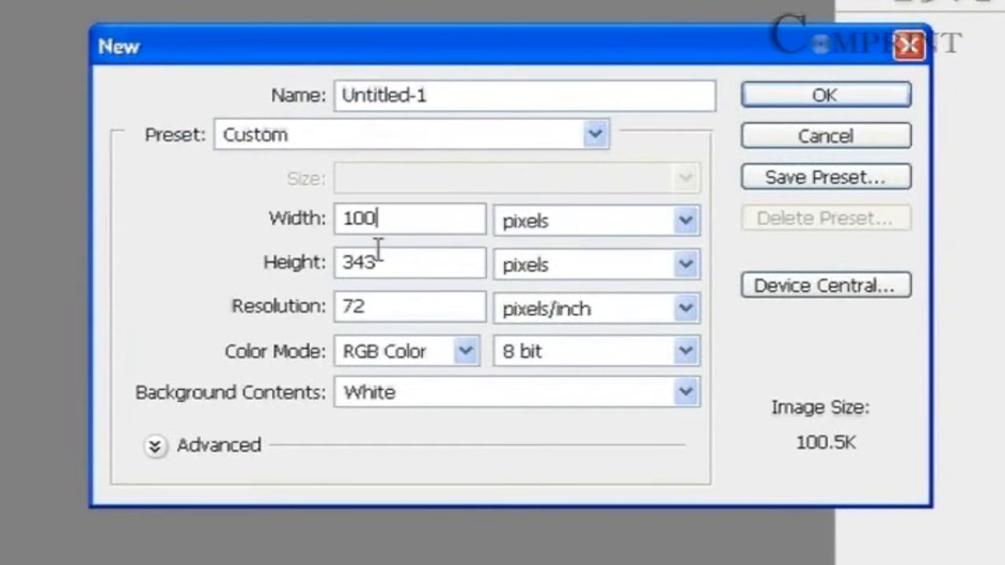
pyautogui.moveTo(386, 261); pyautogui.dragTo(243, 269)
pyautogui.write('100')
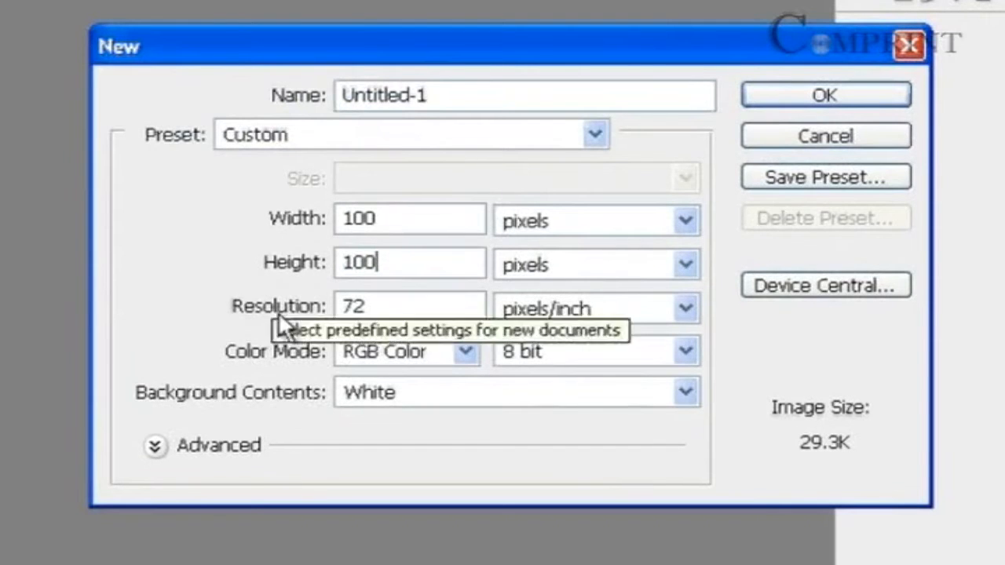
pyautogui.click(767, 98)
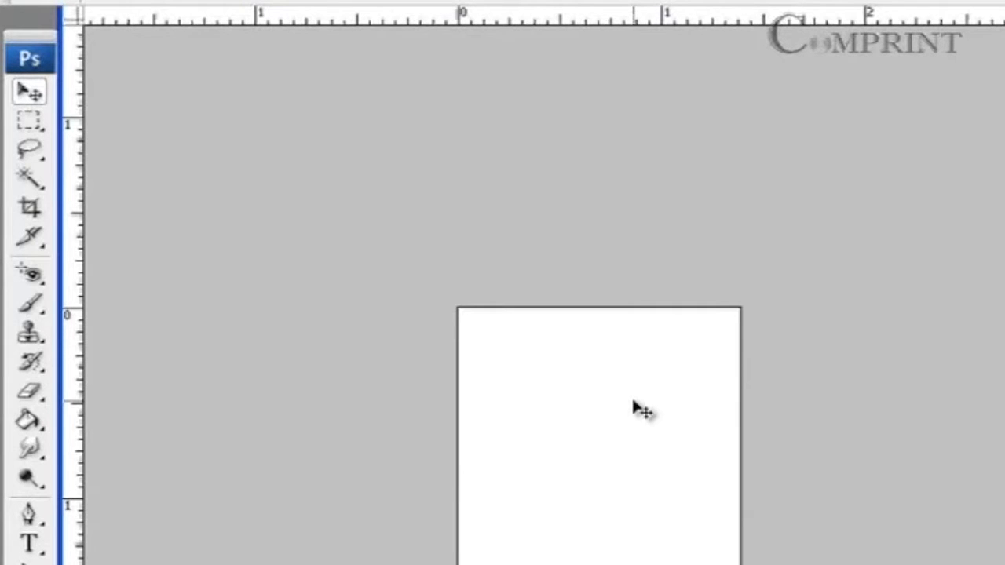
# Cover the whole canvas with a light orange rectangle shape in colour f1b64f.
pyautogui.click(32, 480)
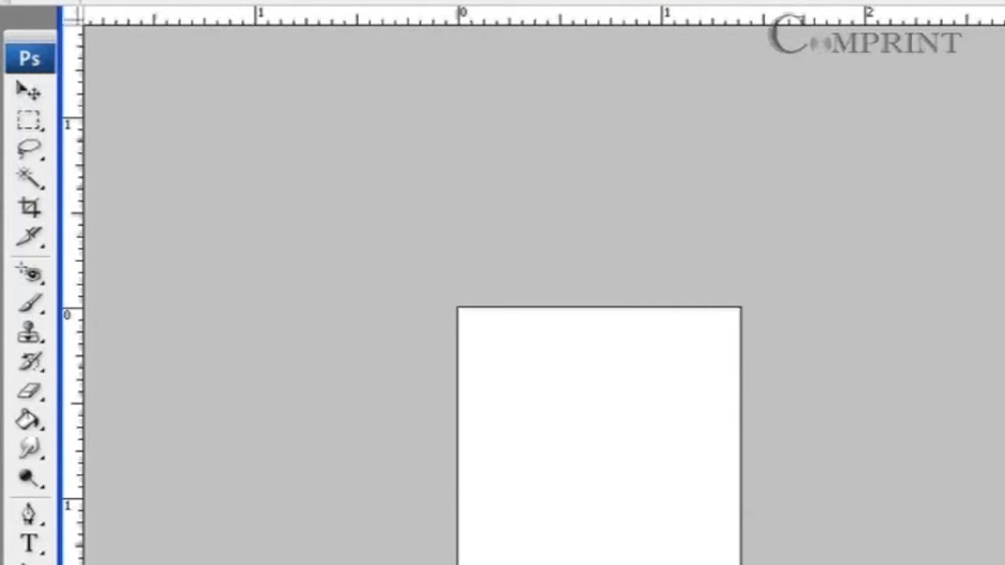
pyautogui.click(129, 360)
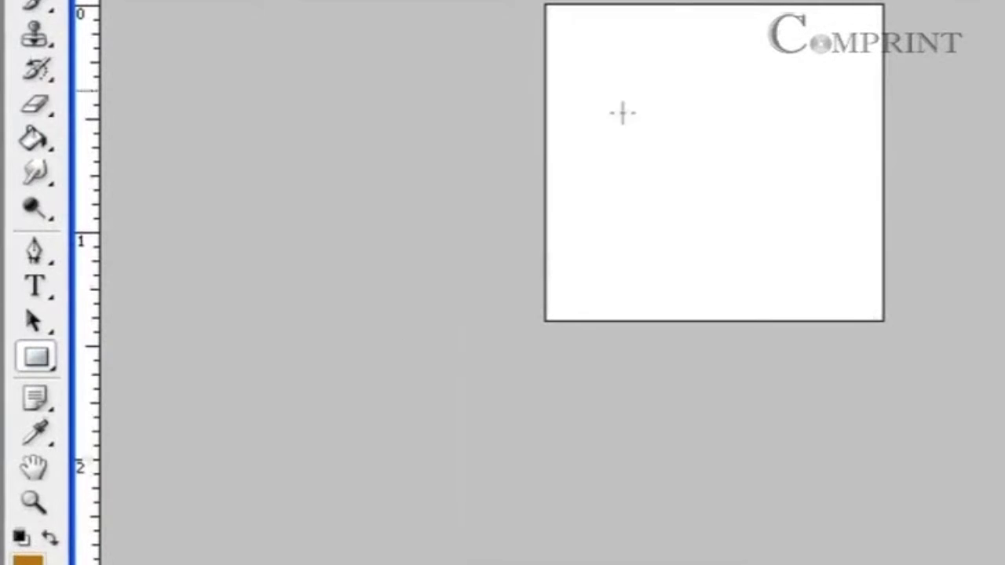
pyautogui.click(503, 35)
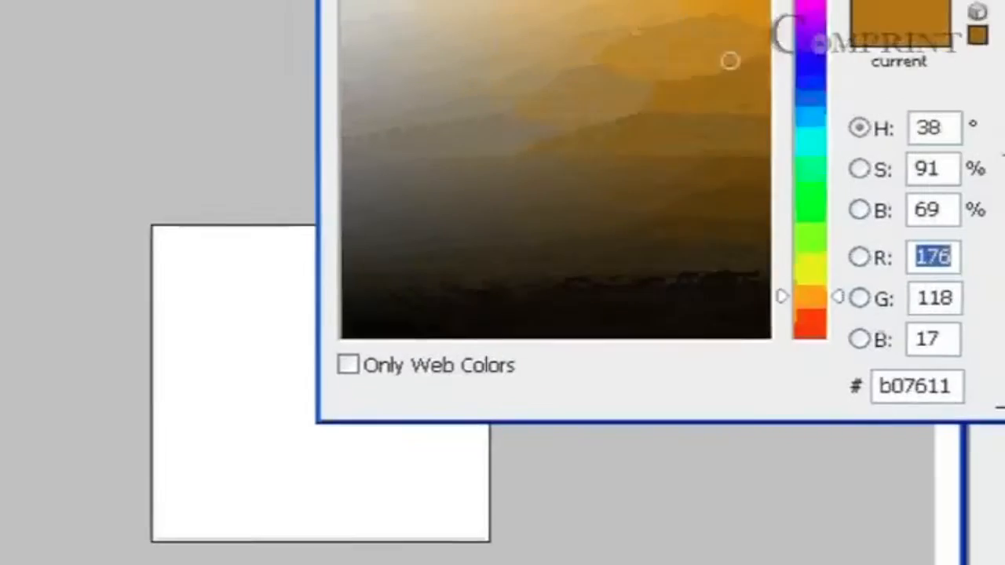
pyautogui.click(507, 24)
pyautogui.click(516, 20)
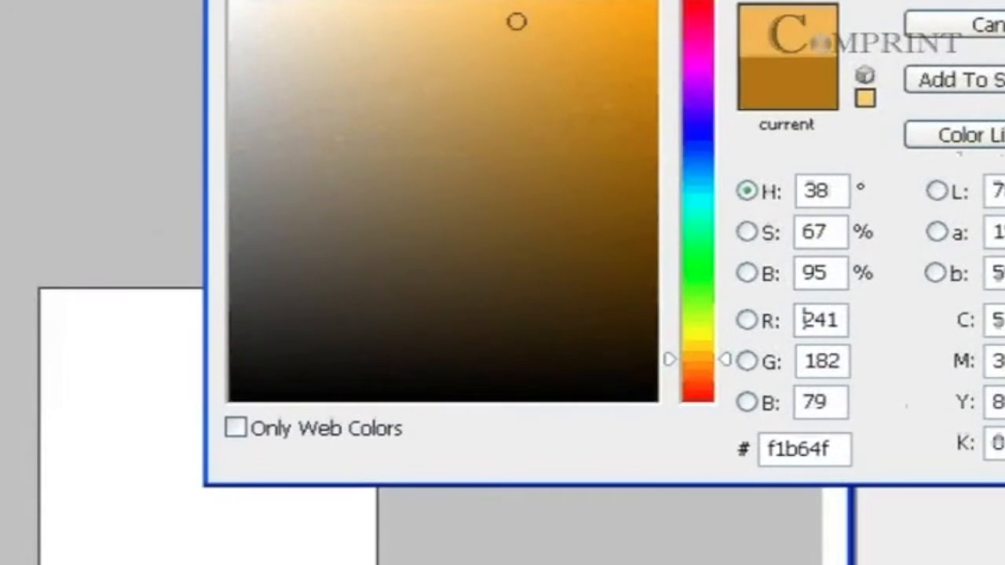
pyautogui.press('Return')
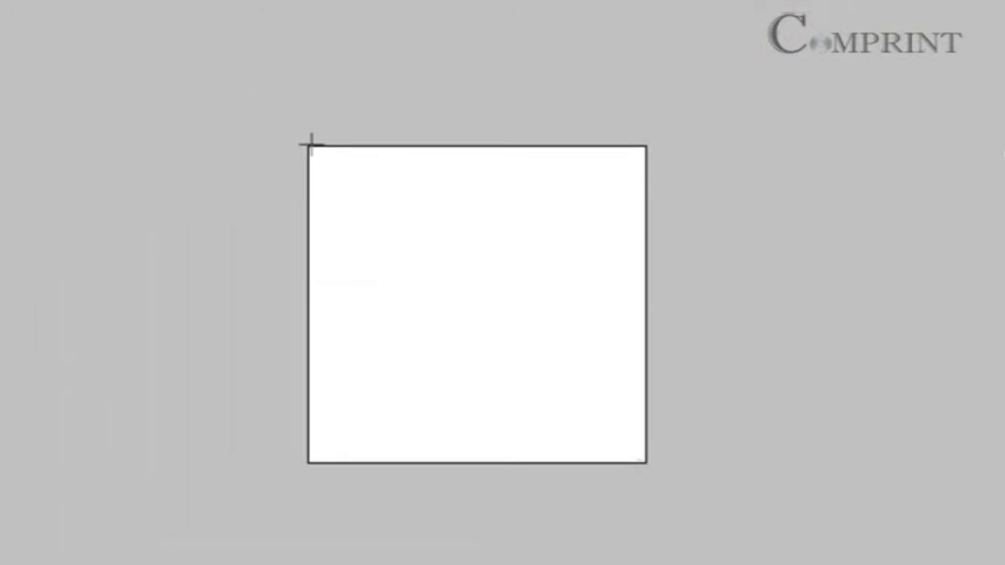
pyautogui.moveTo(206, 200); pyautogui.dragTo(259, 265)
pyautogui.moveTo(359, 210); pyautogui.dragTo(647, 465)
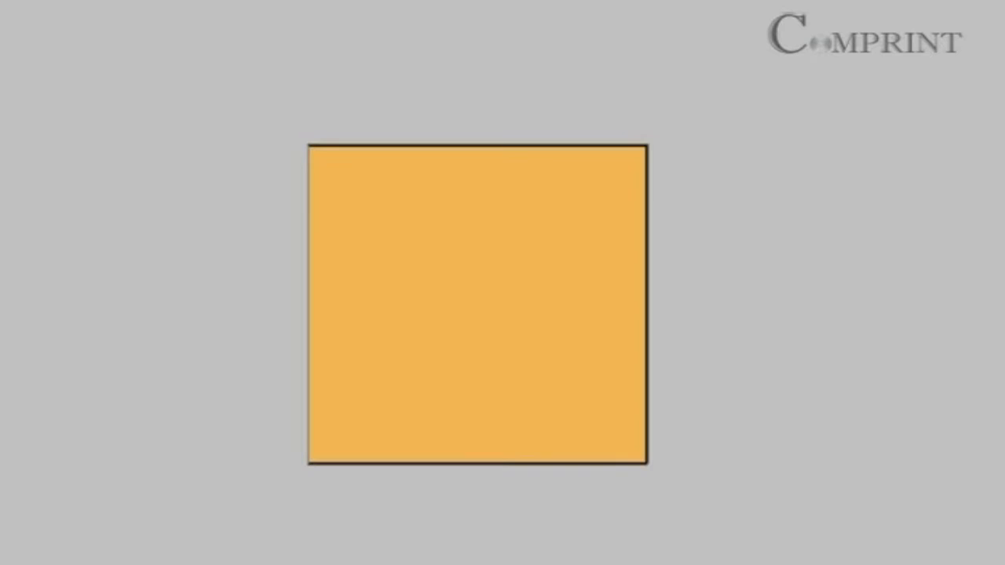
# Draw a brown rounded rectangle in colour aa6f09 inside the orange square, leaving a narrow even border around it.
pyautogui.click(34, 375)
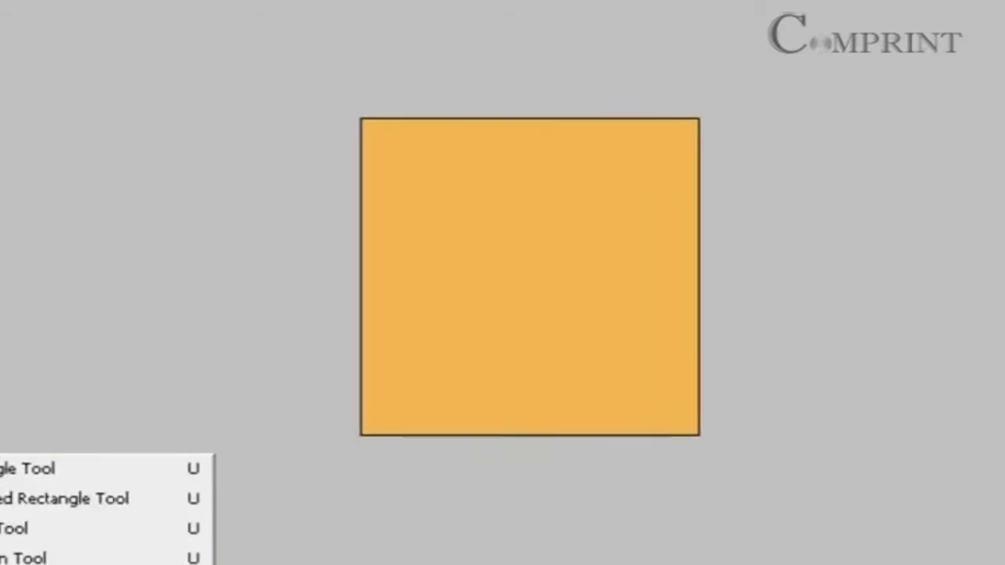
pyautogui.click(136, 403)
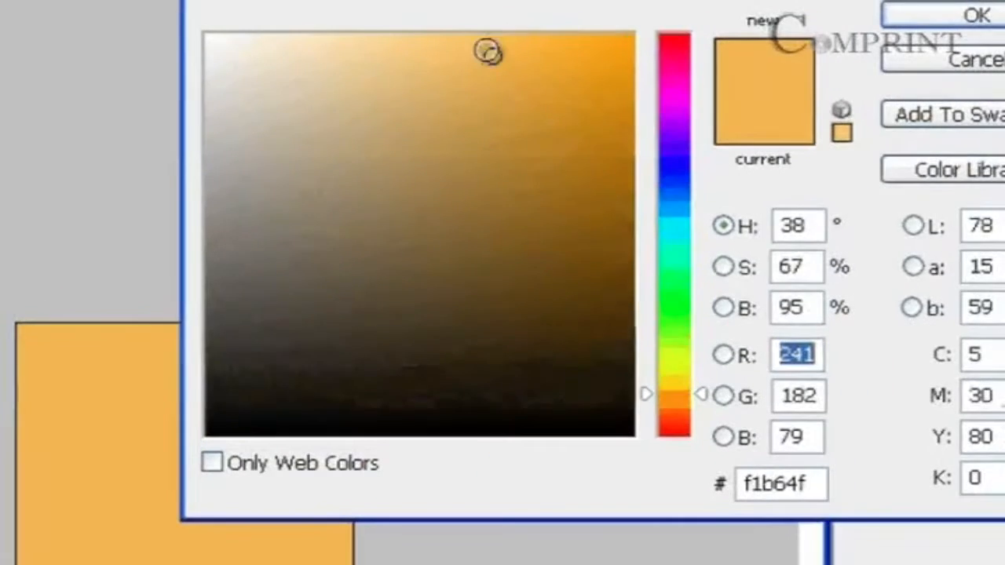
pyautogui.moveTo(488, 51)
pyautogui.mouseDown()
pyautogui.moveTo(573, 105)
pyautogui.moveTo(610, 150)
pyautogui.moveTo(610, 167)
pyautogui.mouseUp()
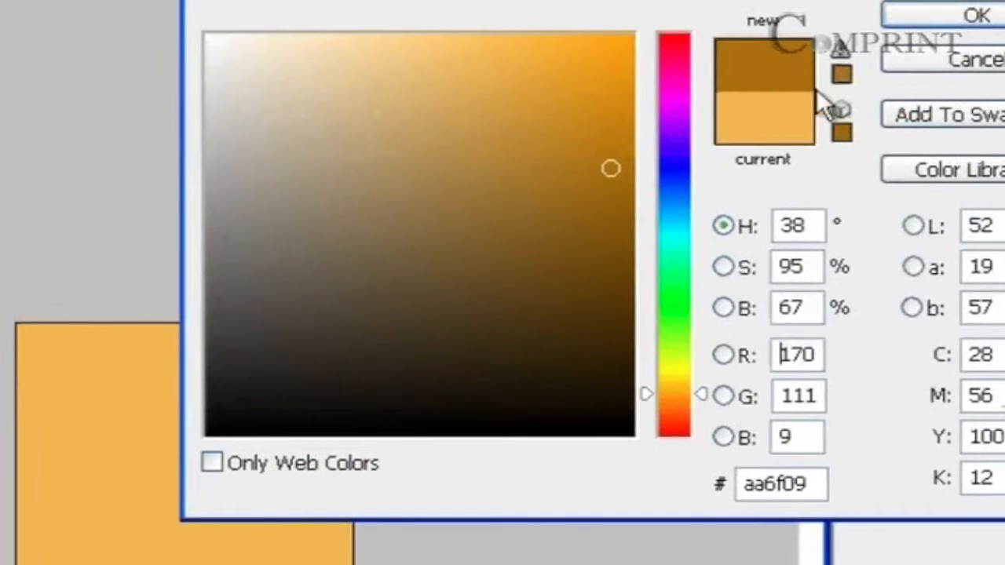
pyautogui.click(939, 18)
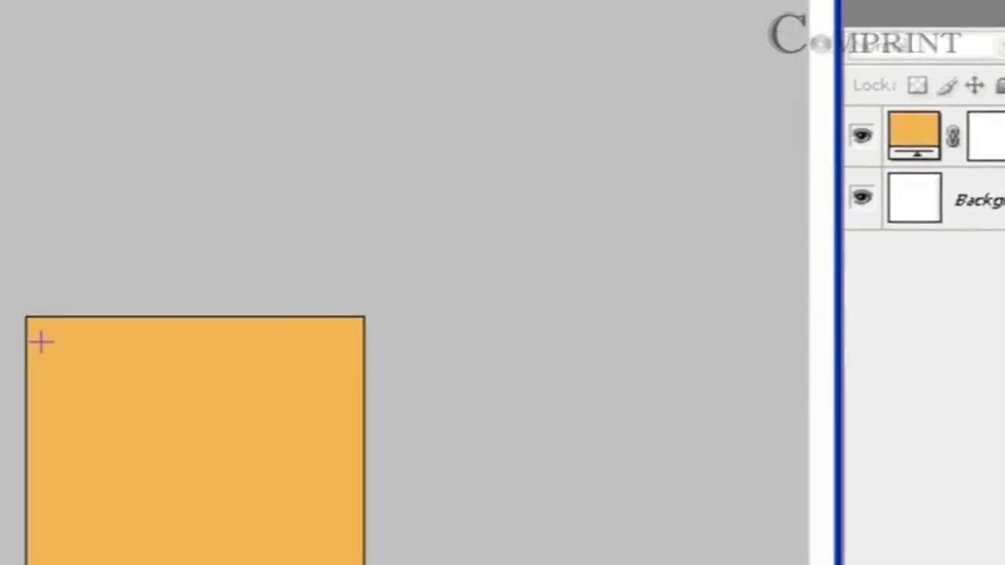
pyautogui.moveTo(39, 344); pyautogui.dragTo(225, 496)
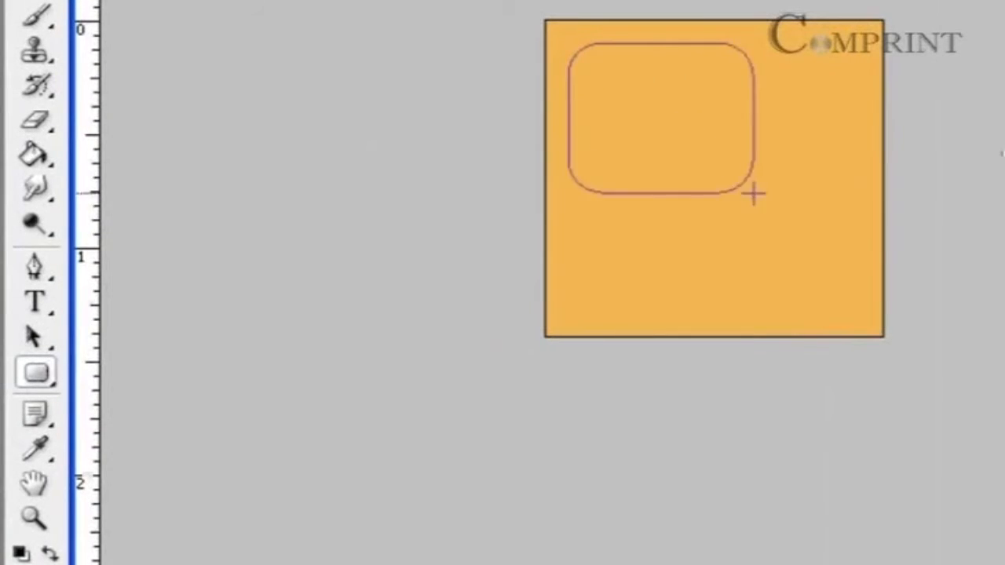
pyautogui.moveTo(752, 194); pyautogui.dragTo(858, 312)
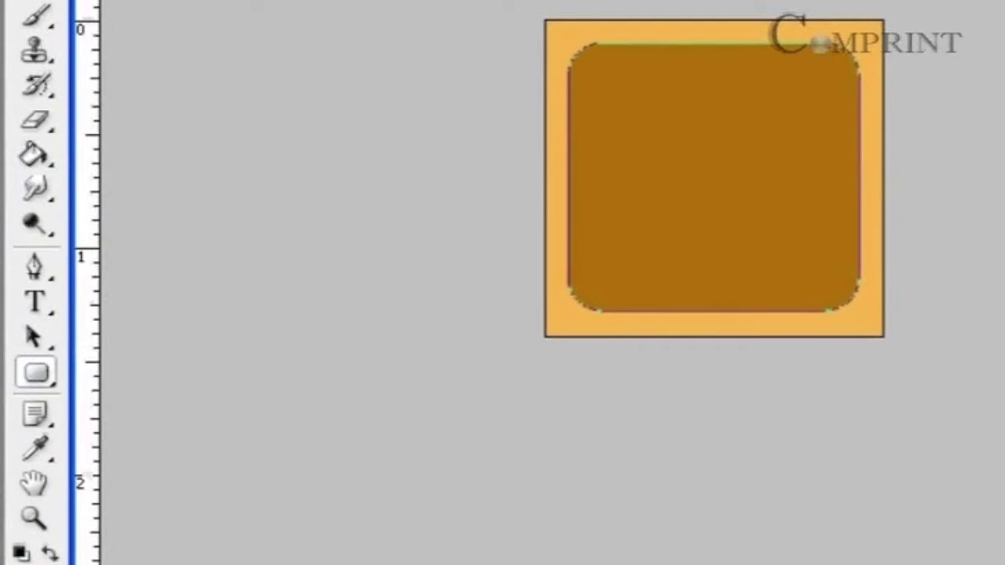
pyautogui.press('v')
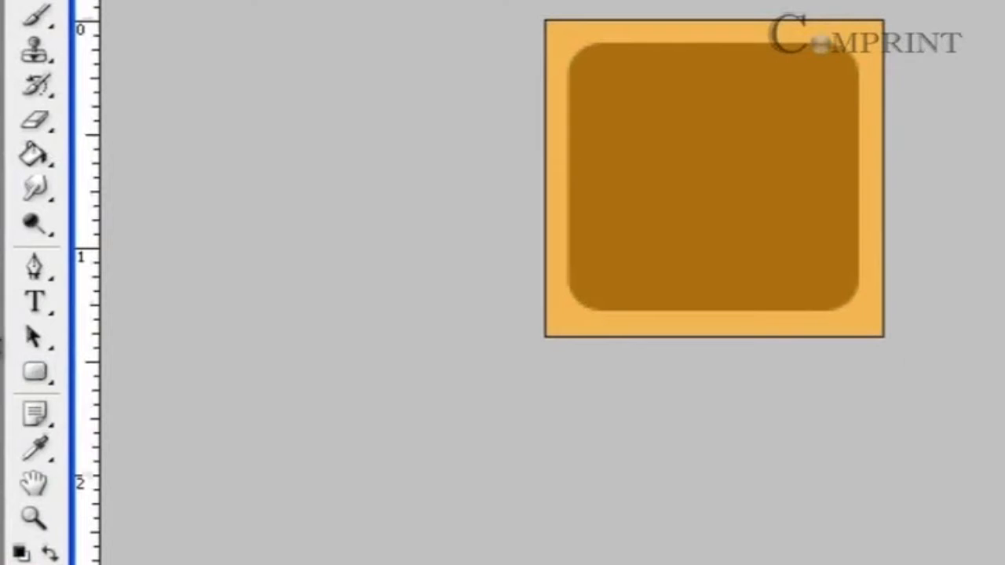
# Add the text "MI" over the brown shape and colour it white (ffffff).
pyautogui.click(33, 303)
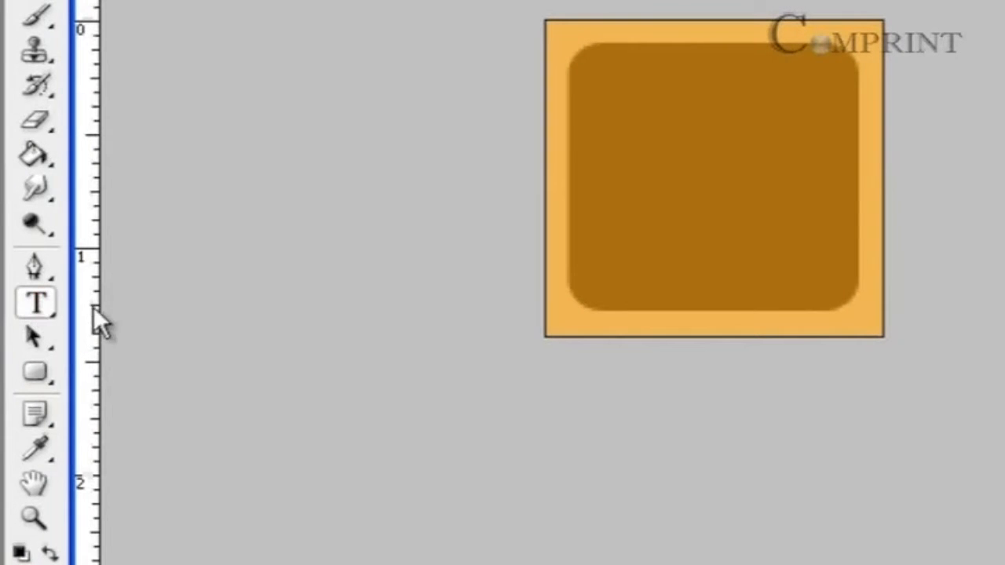
pyautogui.click(640, 201)
pyautogui.write('Me')
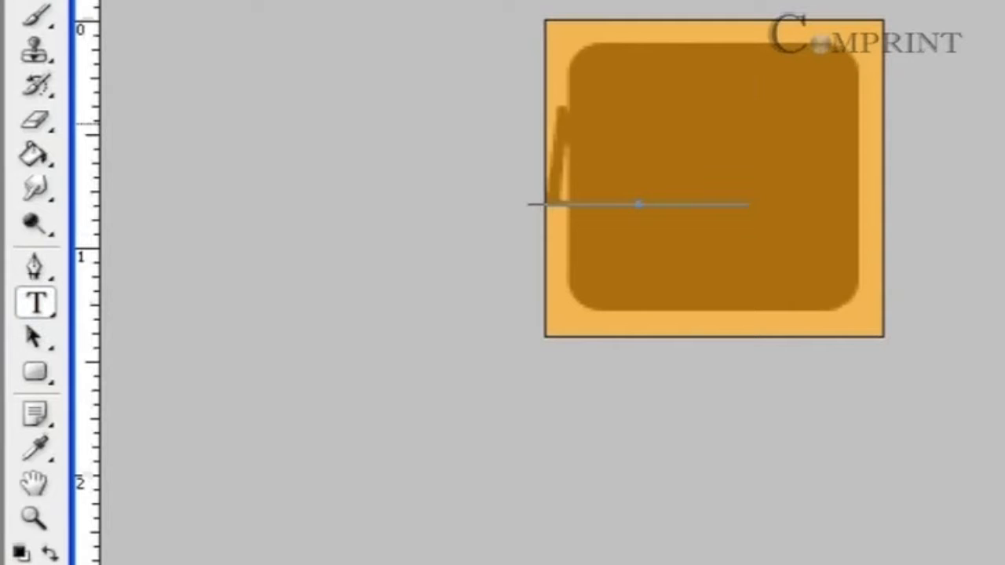
pyautogui.moveTo(740, 173); pyautogui.dragTo(458, 160)
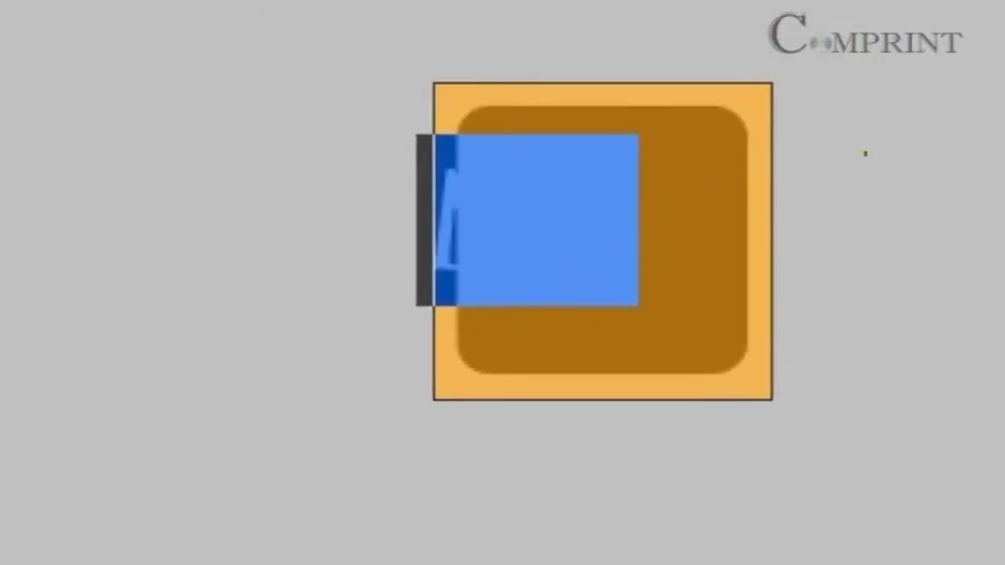
pyautogui.click(471, 6)
pyautogui.moveTo(472, 99); pyautogui.dragTo(237, 17)
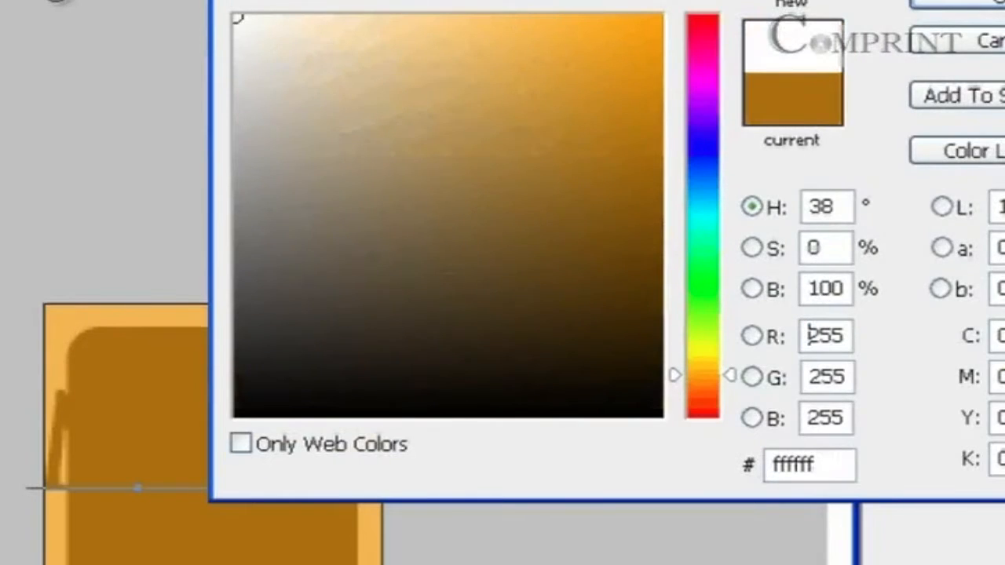
pyautogui.click(951, 4)
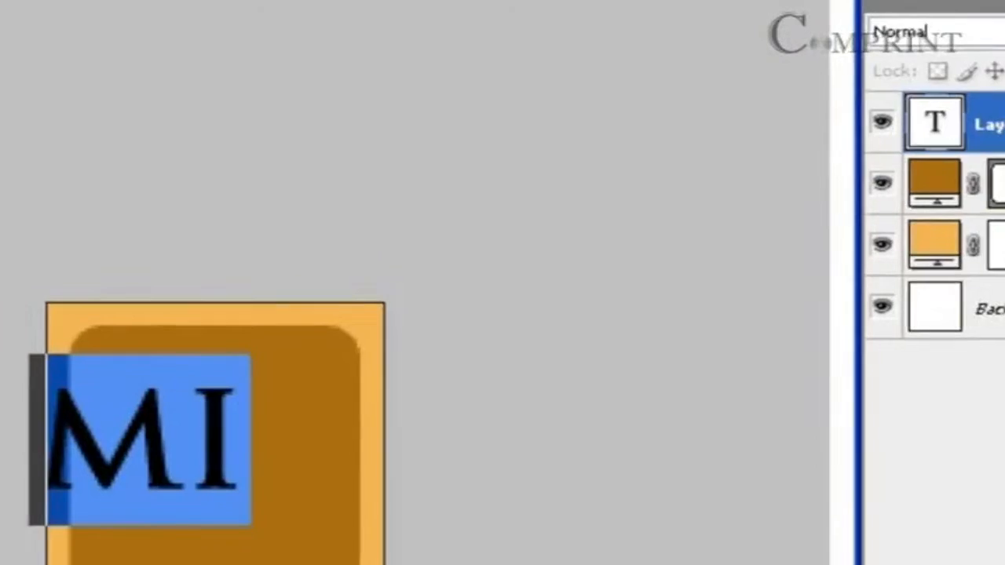
# Move the white "MI" text into the middle of the brown rounded rectangle and nudge it slightly to the right.
pyautogui.click(2, 157)
pyautogui.moveTo(156, 469); pyautogui.dragTo(244, 489)
pyautogui.moveTo(497, 360); pyautogui.dragTo(471, 345)
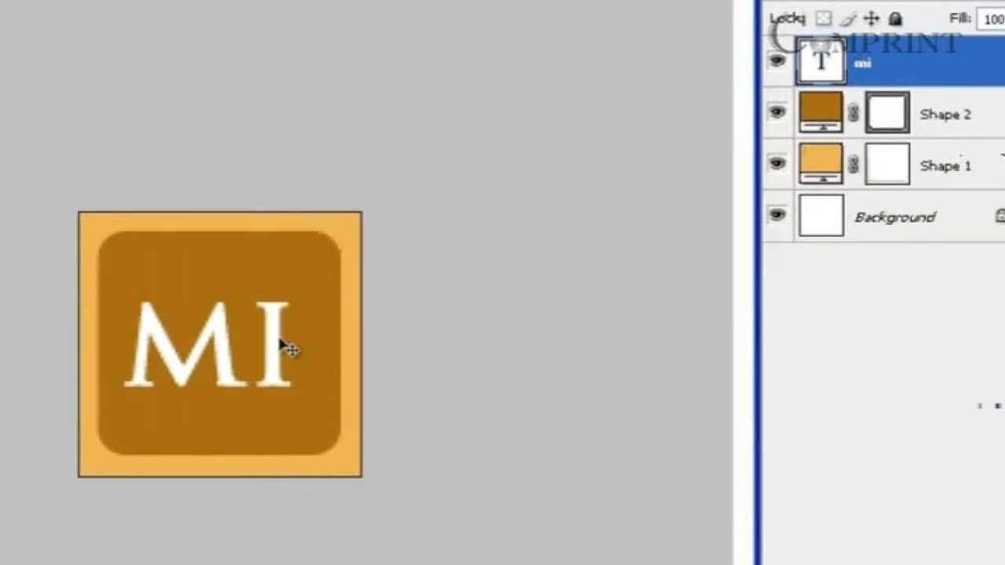
pyautogui.moveTo(280, 338); pyautogui.dragTo(275, 332)
pyautogui.press('Right')
pyautogui.press('Right')
pyautogui.press('Right')
pyautogui.press('Right')
pyautogui.press('Right')
pyautogui.press('Right')
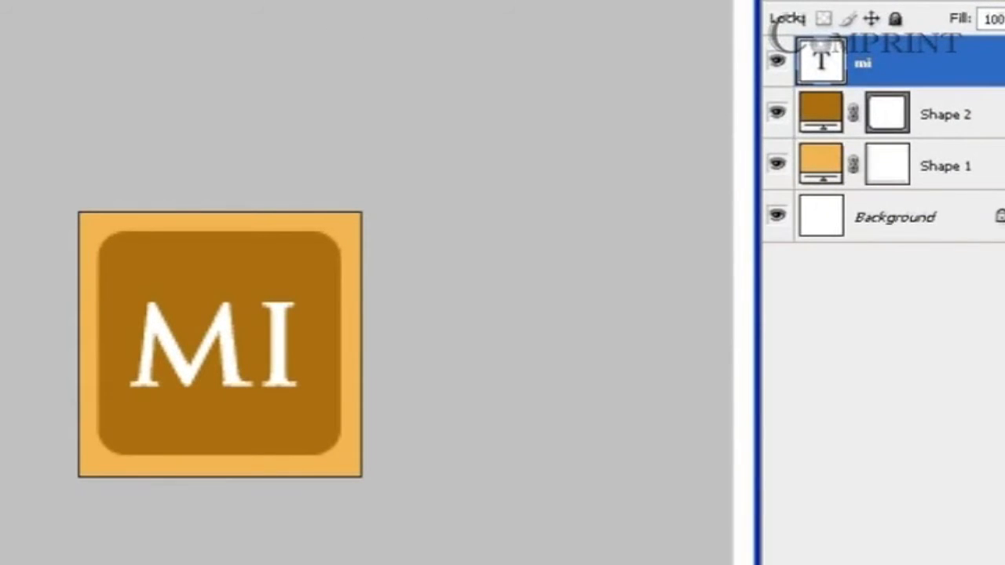
# Display the animation frames of the logo document.
pyautogui.click(98, 1)
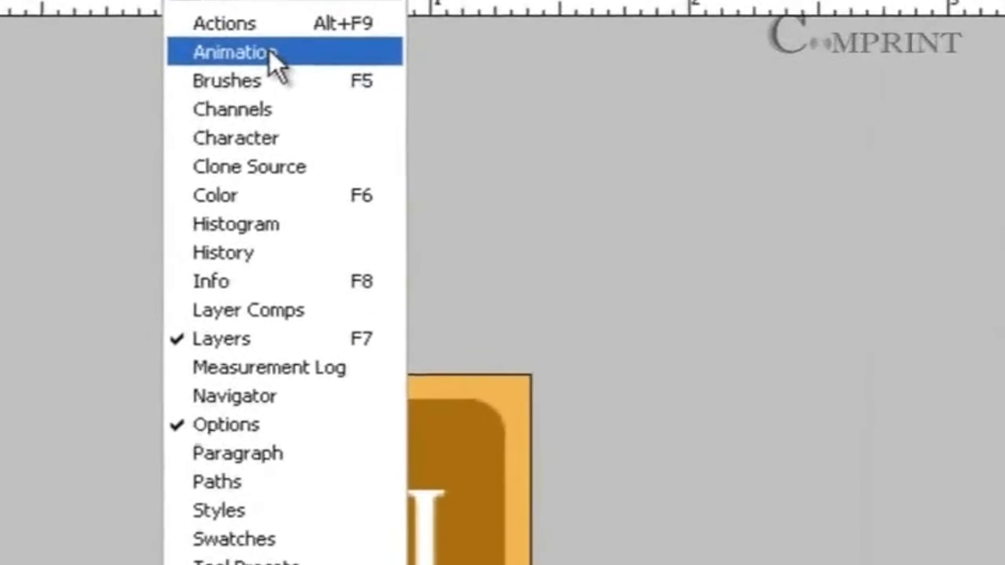
pyautogui.click(269, 52)
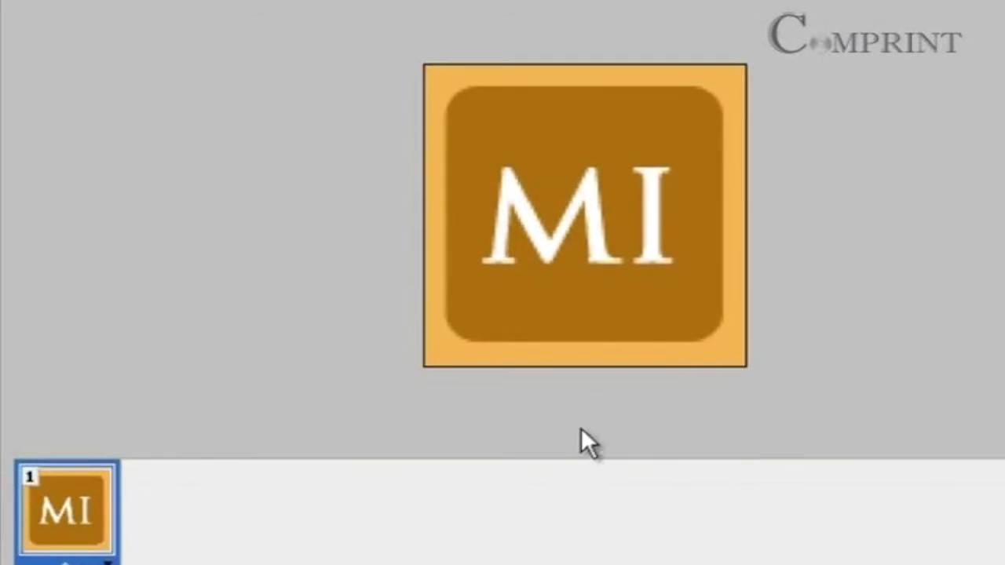
pyautogui.click(579, 428)
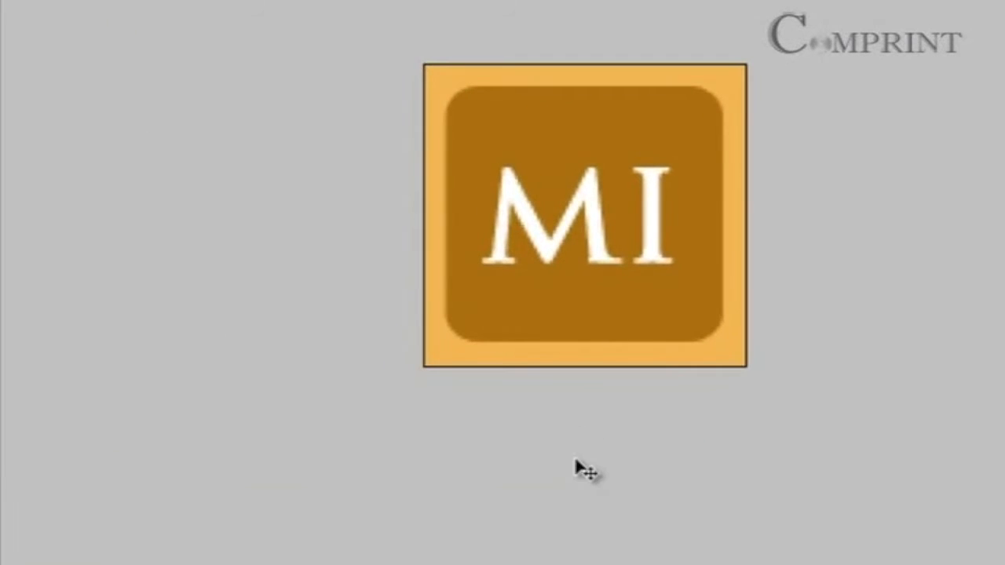
pyautogui.click(571, 431)
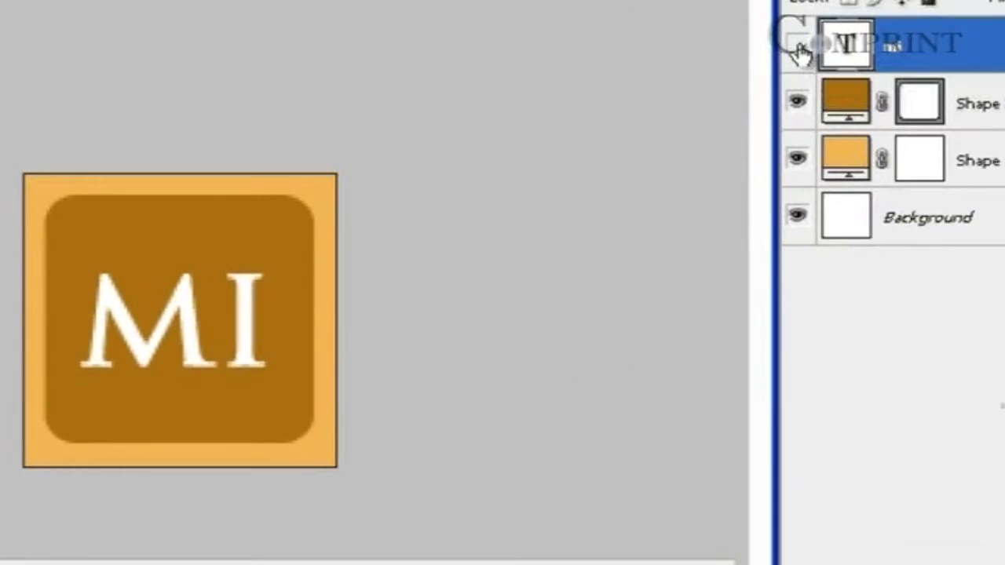
# Hide the "mi" text layer, Shape 2 and Shape 1 in the first frame, leaving only the white background.
pyautogui.click(798, 47)
pyautogui.click(797, 101)
pyautogui.click(796, 158)
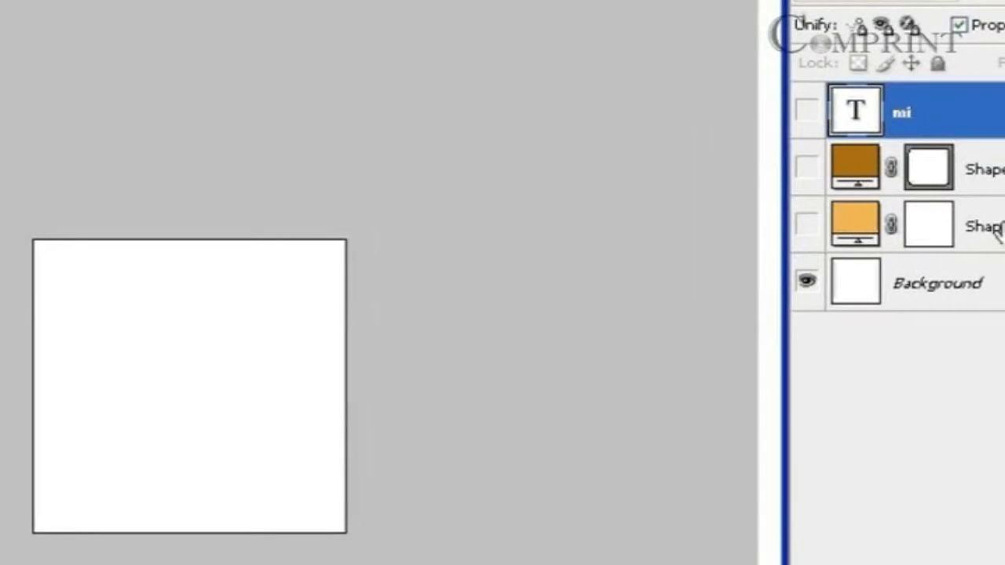
# Build the remaining animation frames by revealing Shape 1 in frame 2, Shape 2 in frame 3 and the "mi" text in frame 4.
pyautogui.click(805, 228)
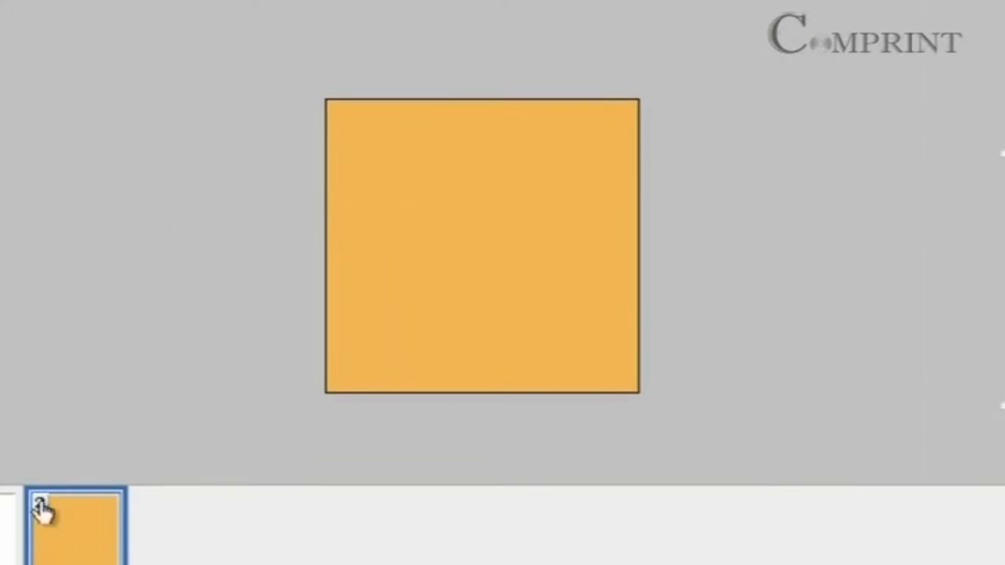
pyautogui.click(4, 549)
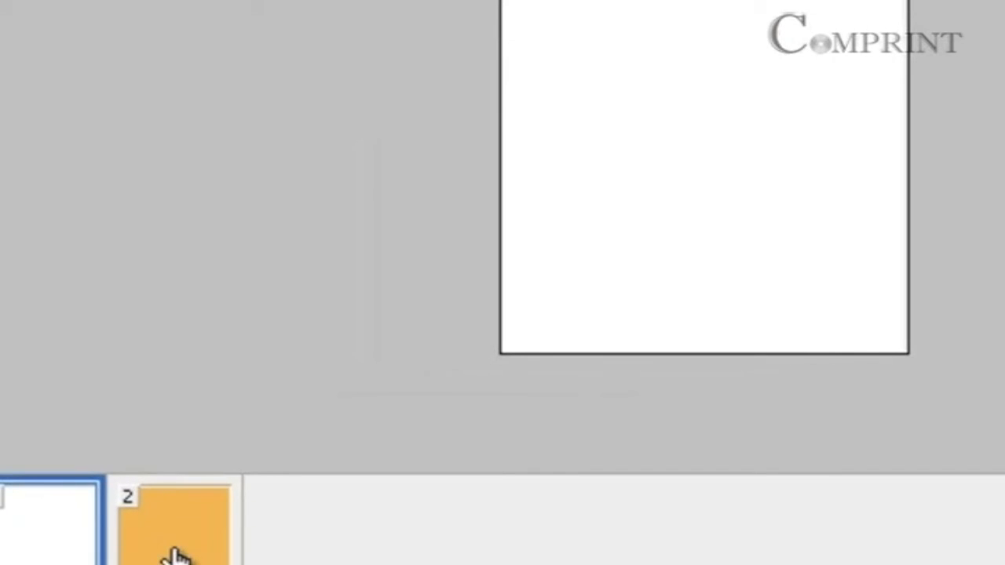
pyautogui.click(176, 556)
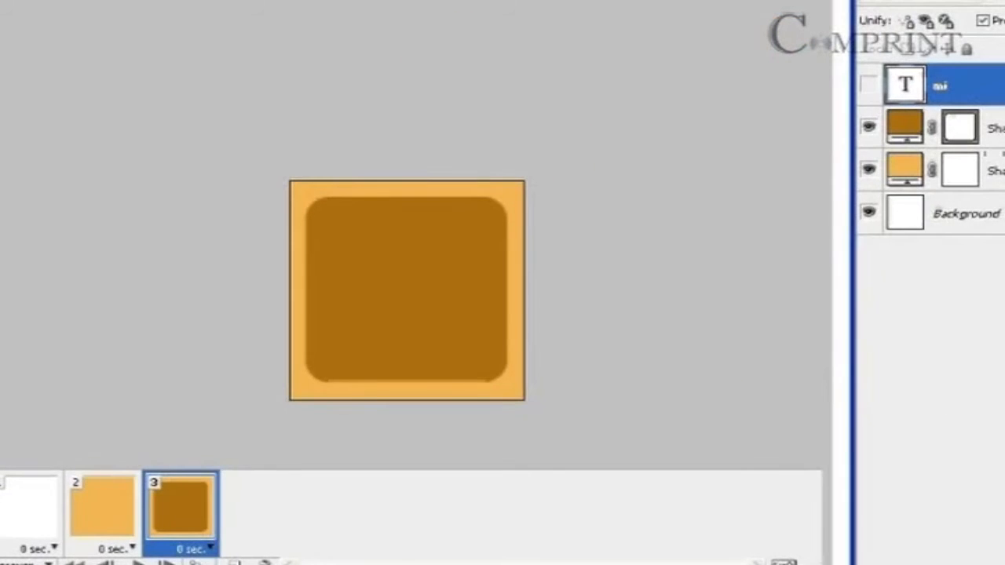
pyautogui.click(234, 562)
pyautogui.click(867, 88)
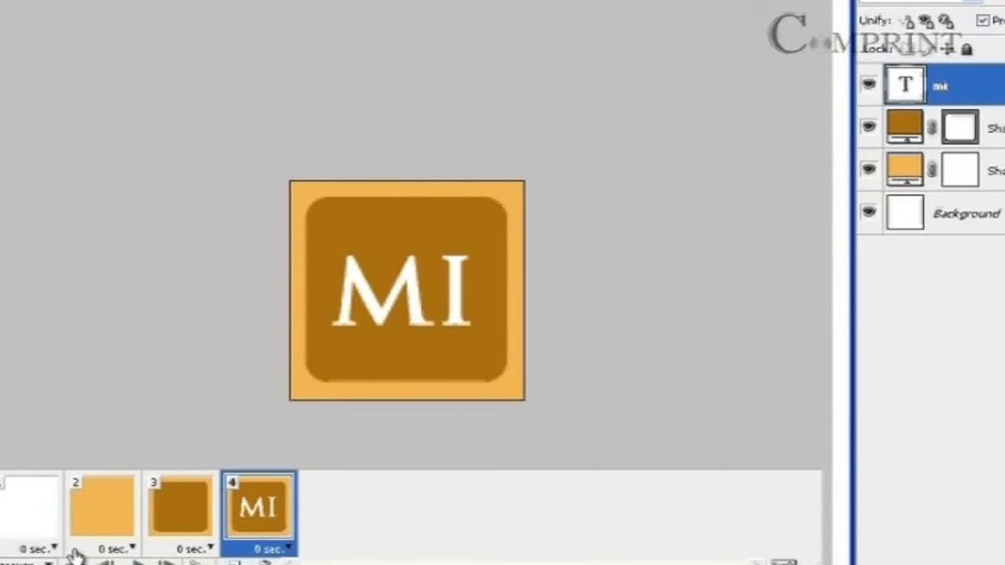
# Step through animation frames 1 to 4 to check the layers shown in each.
pyautogui.click(14, 529)
pyautogui.click(97, 522)
pyautogui.click(190, 511)
pyautogui.click(243, 514)
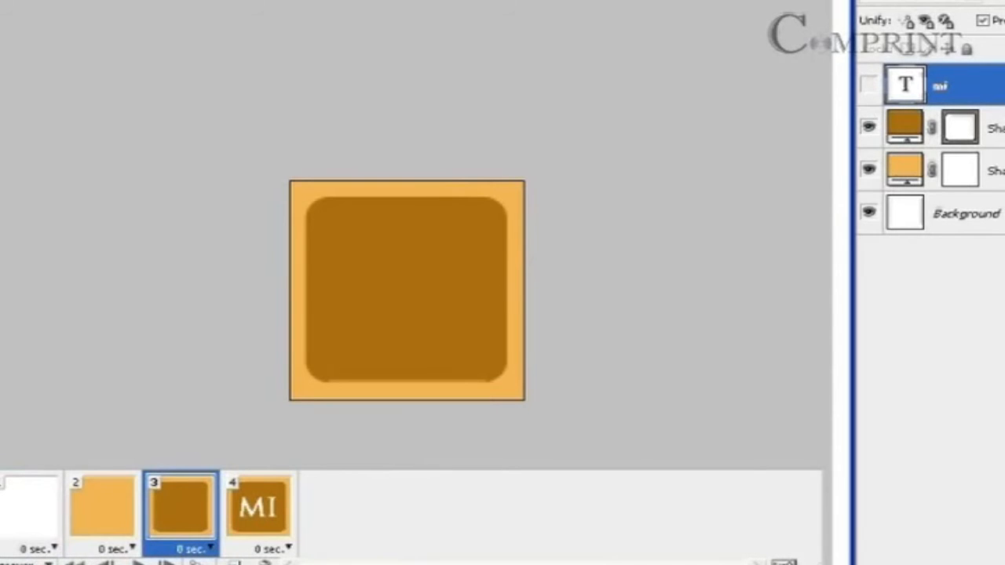
# Tween frame 1 with the next frame, adding 10 in-between frames for all layers.
pyautogui.click(47, 513)
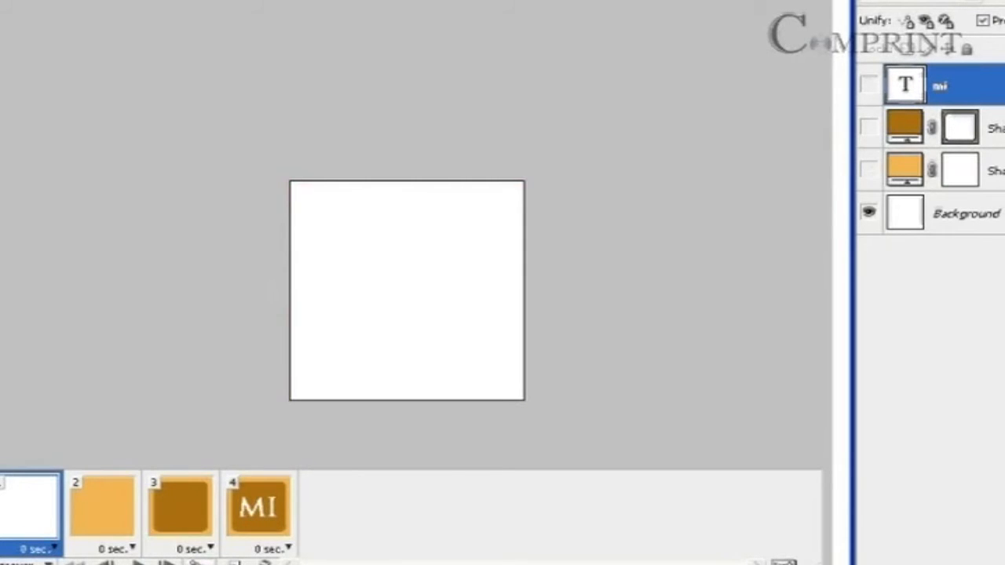
pyautogui.click(197, 563)
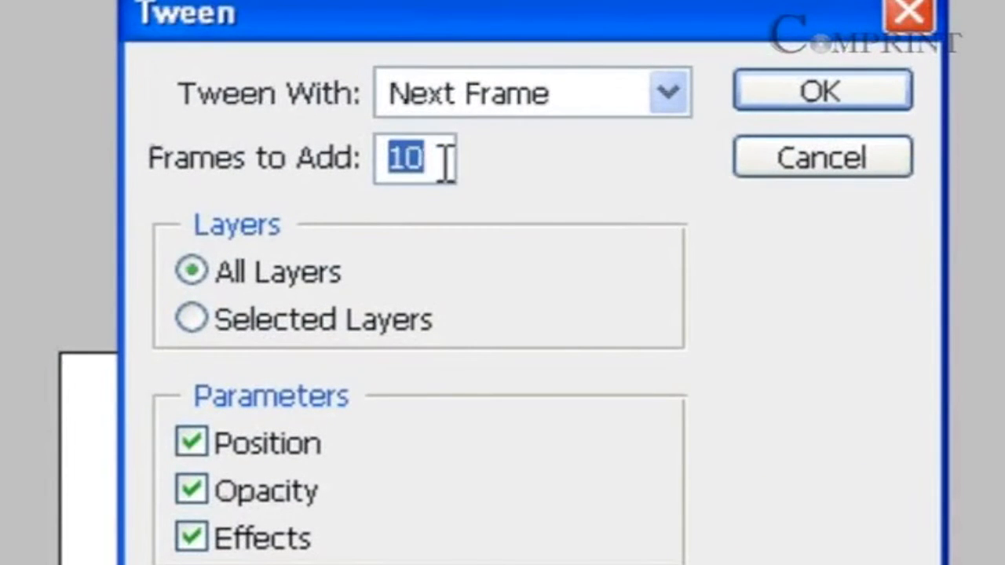
pyautogui.write('10')
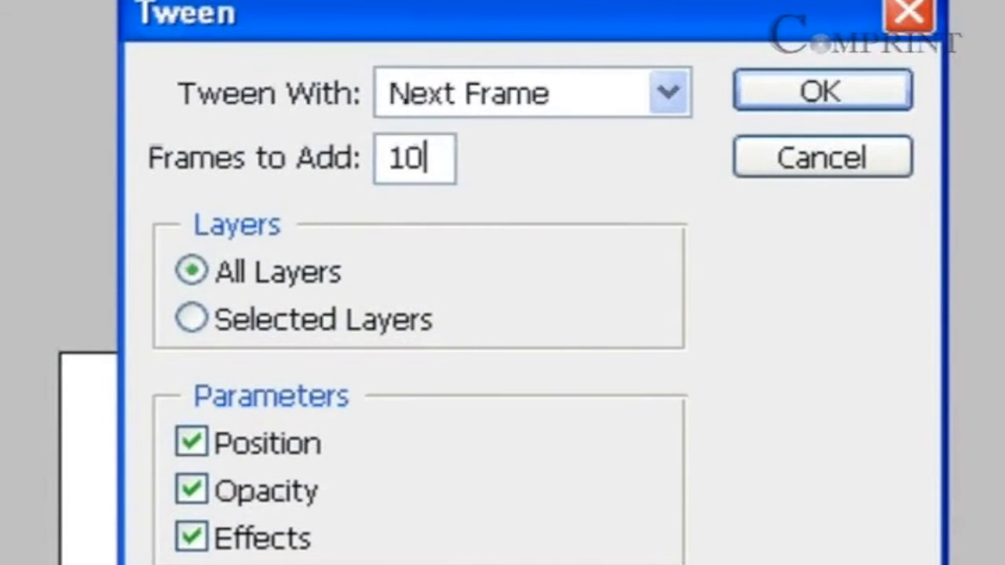
pyautogui.click(811, 96)
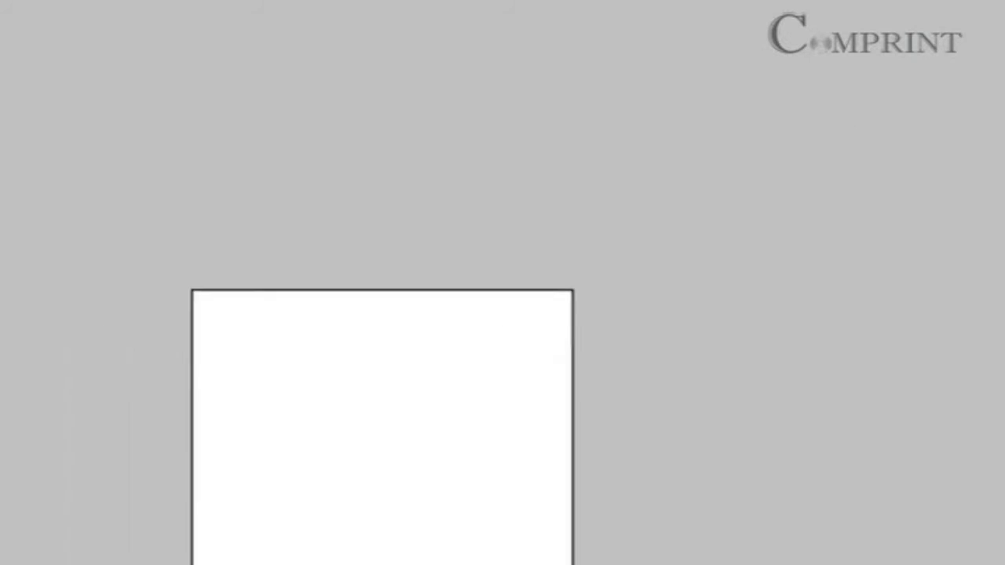
# Tween frame 12, the solid light orange frame, with the next frame, adding 10 frames.
pyautogui.moveTo(596, 564); pyautogui.dragTo(709, 564)
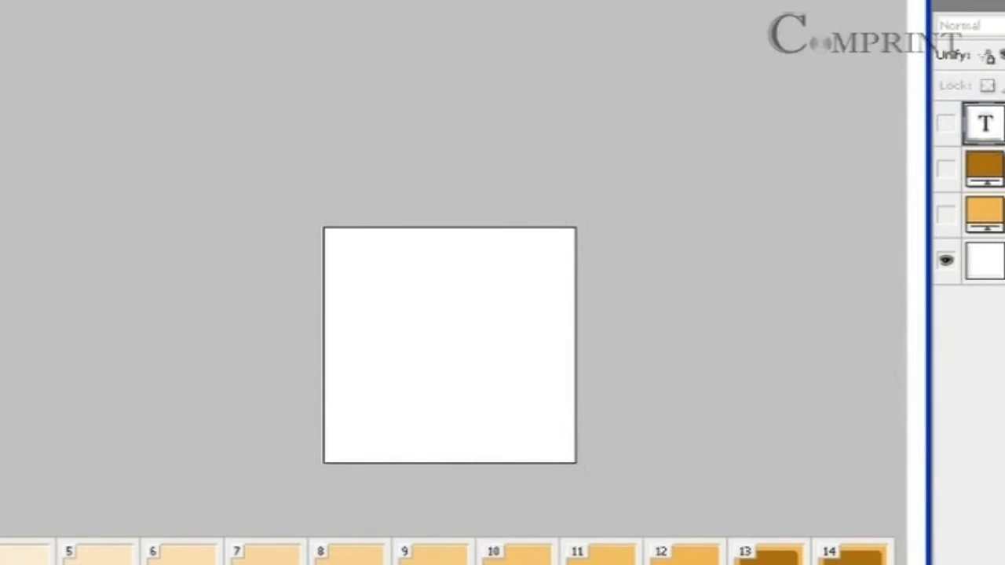
pyautogui.click(768, 559)
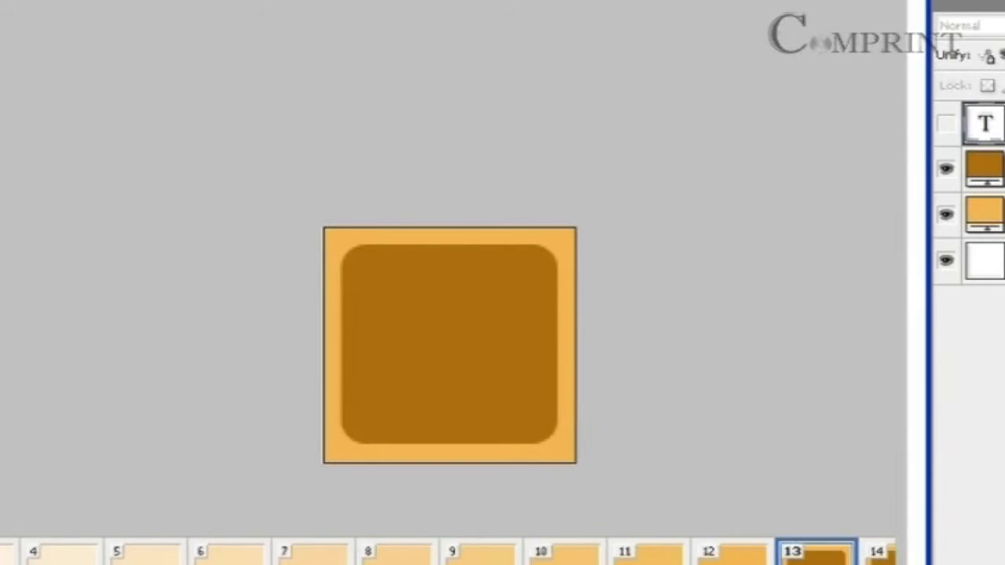
pyautogui.click(685, 559)
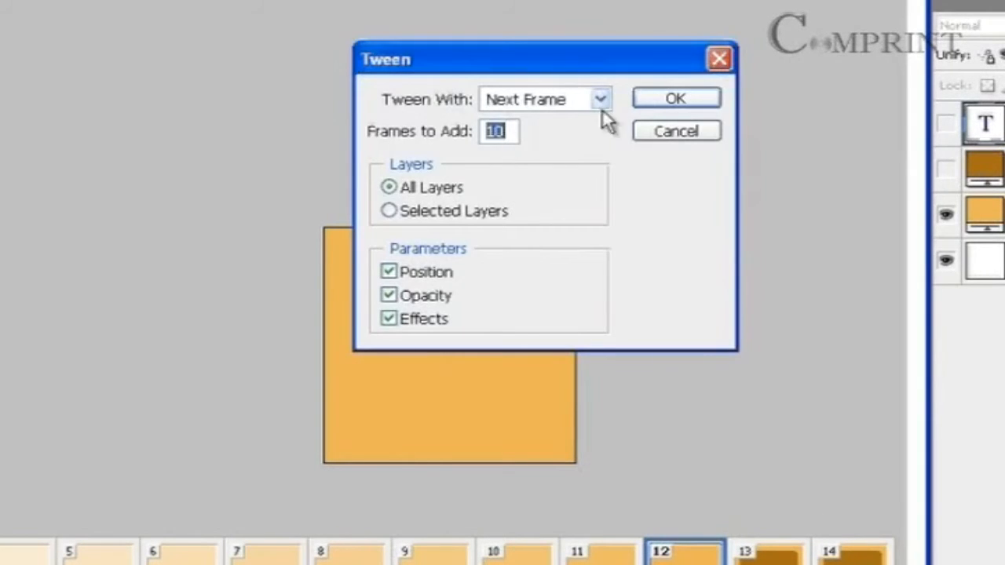
pyautogui.click(651, 100)
# Tween frame 23 with the next frame, adding 10 frames, and play the whole animation from the start.
pyautogui.hscroll(8, 447, 552)
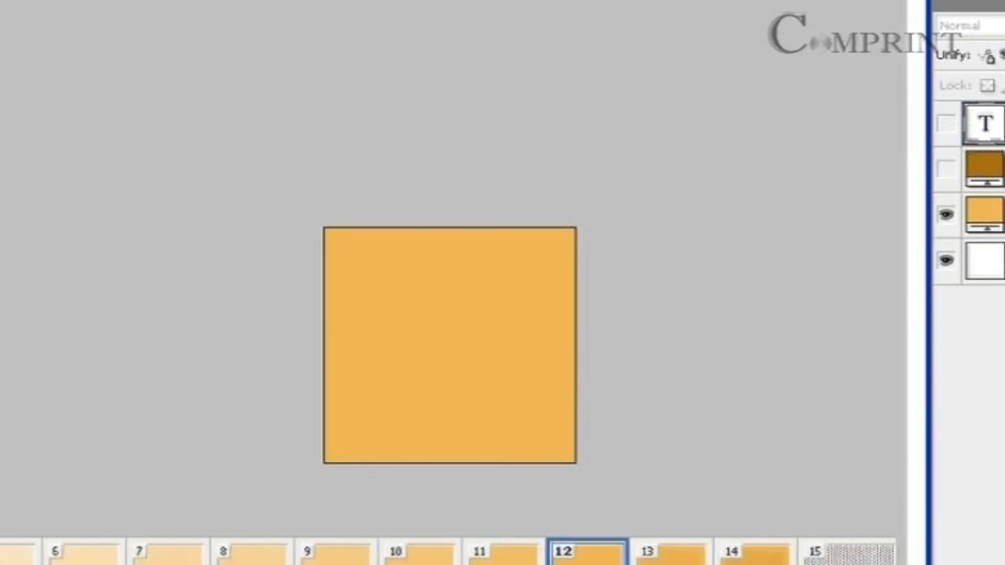
pyautogui.hscroll(2, 447, 552)
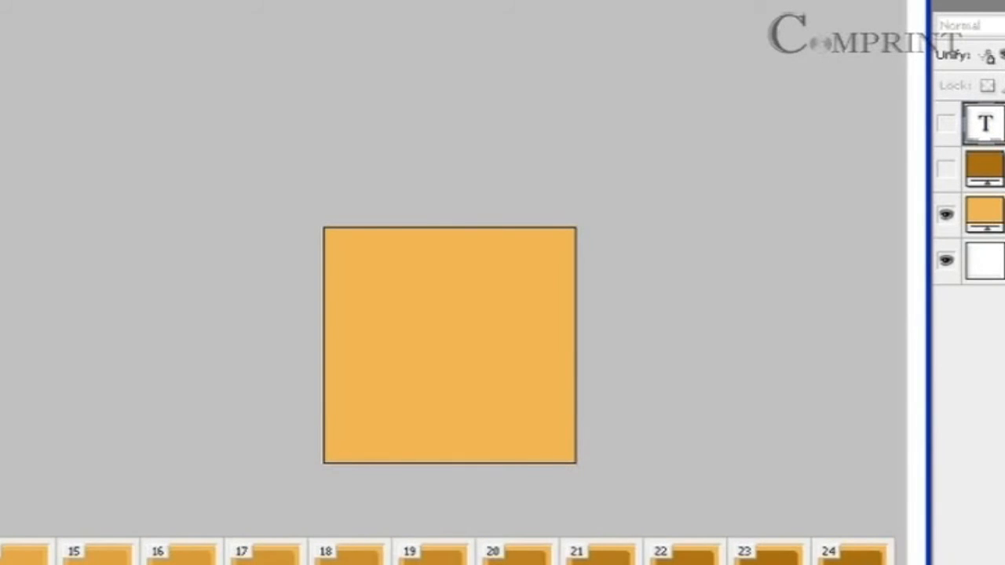
pyautogui.click(769, 559)
pyautogui.click(412, 564)
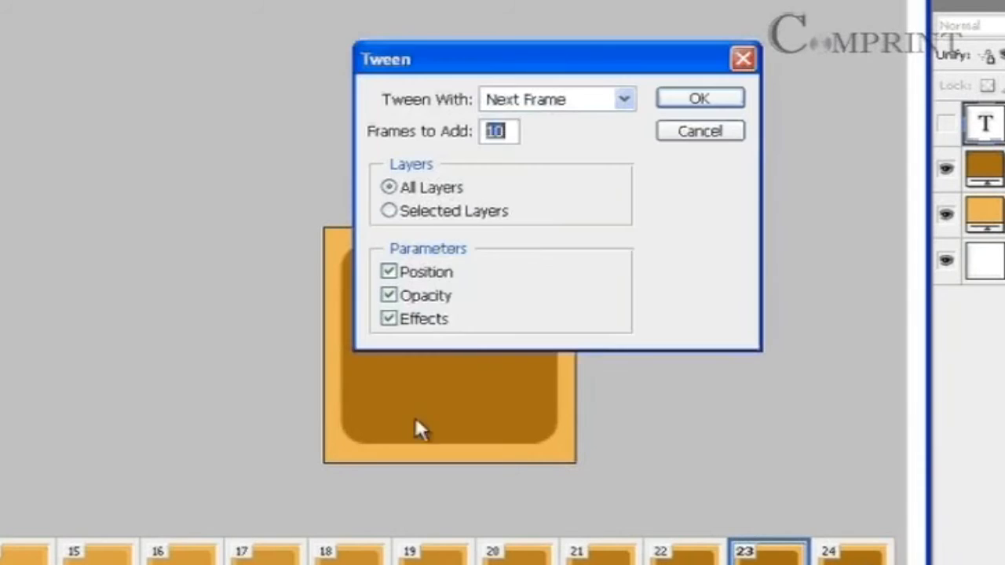
pyautogui.click(680, 101)
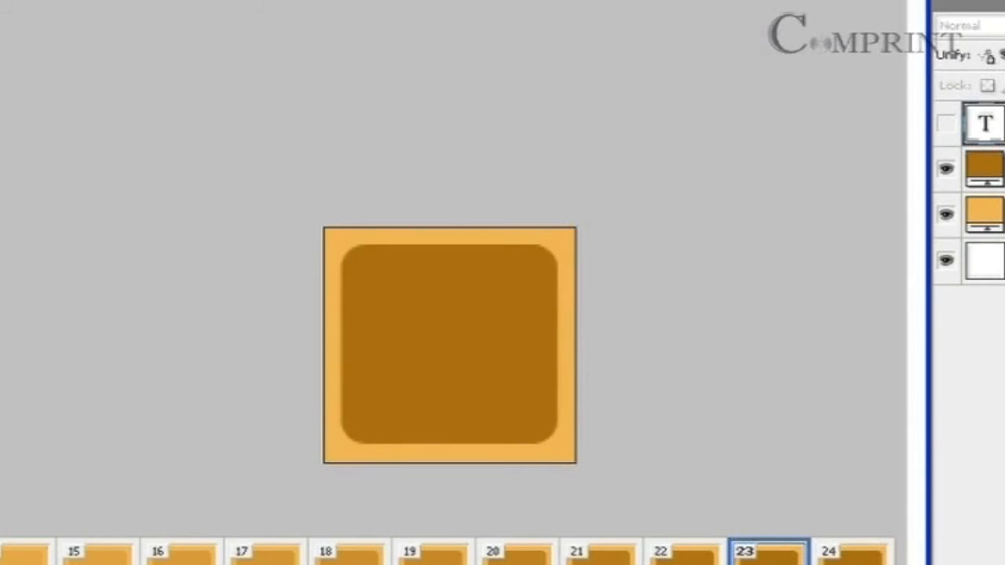
pyautogui.moveTo(743, 563); pyautogui.dragTo(604, 563)
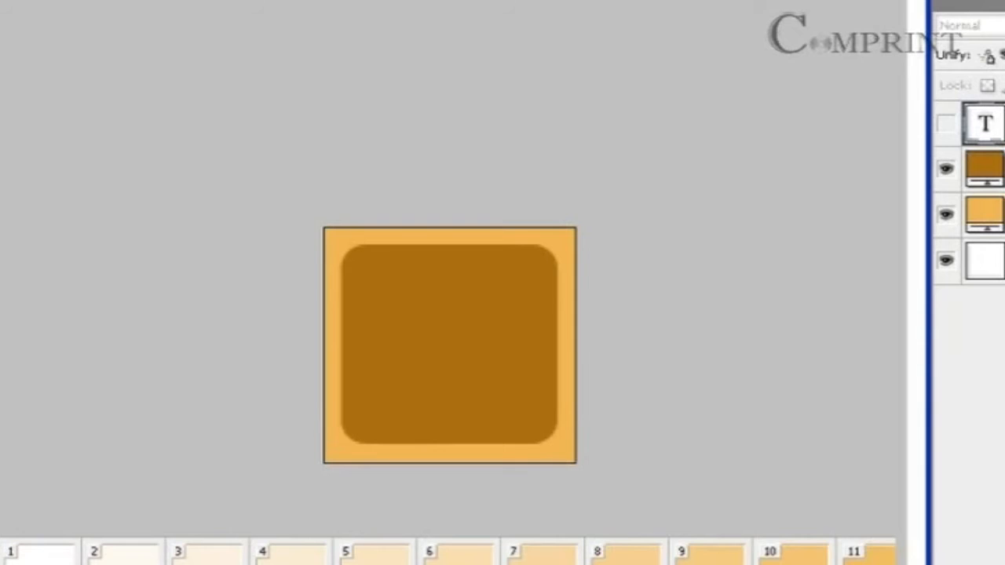
pyautogui.press('space')
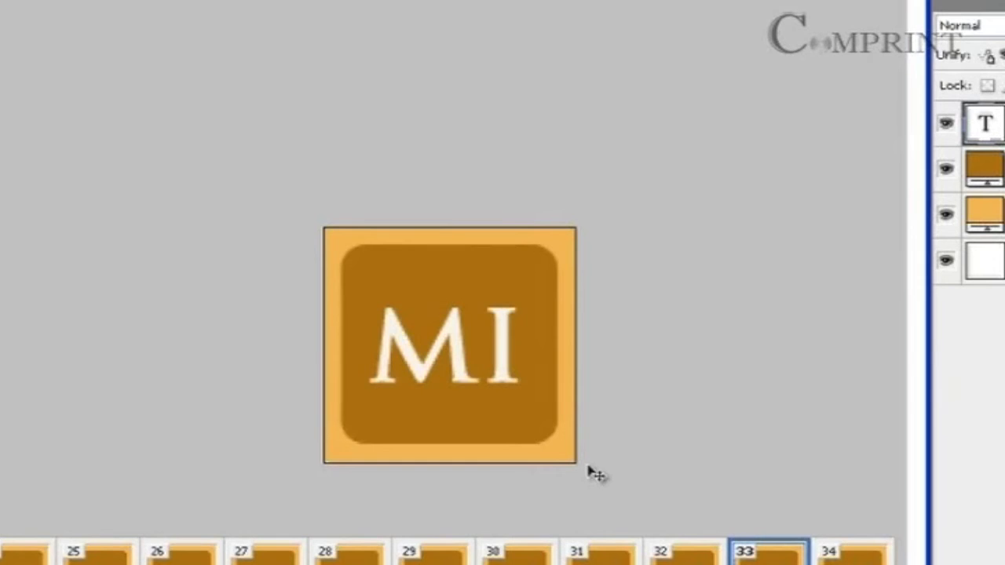
# Save the animation for web as a GIF named "logo animation" in the custompaintbooth folder, replacing the existing logo-animation.gif.
pyautogui.click(0, 0)
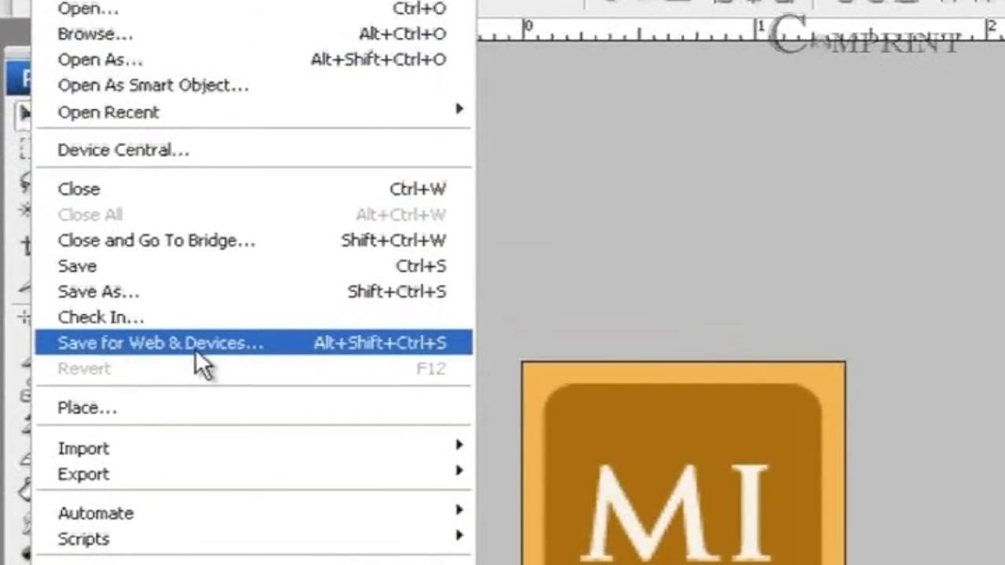
pyautogui.click(202, 343)
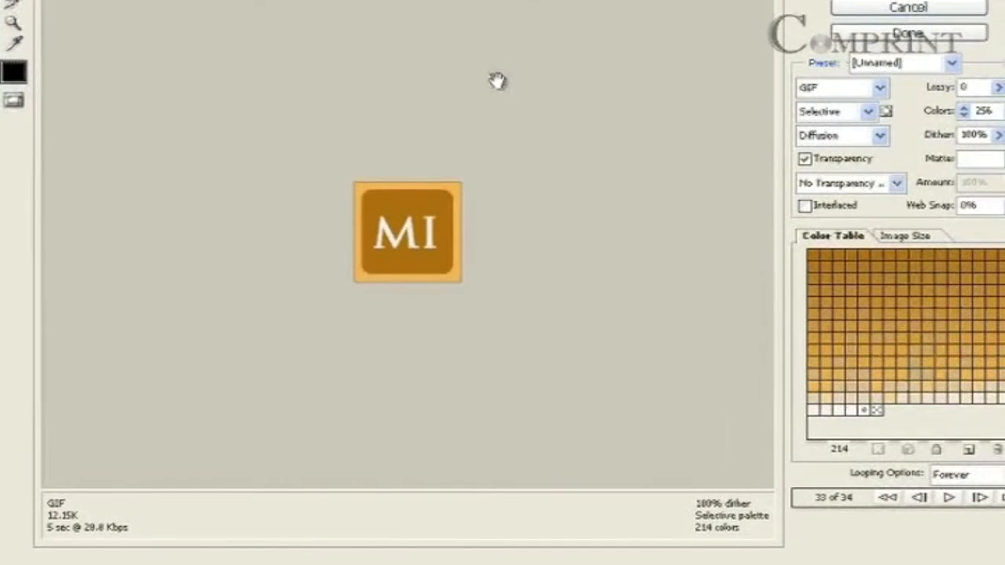
pyautogui.press('Return')
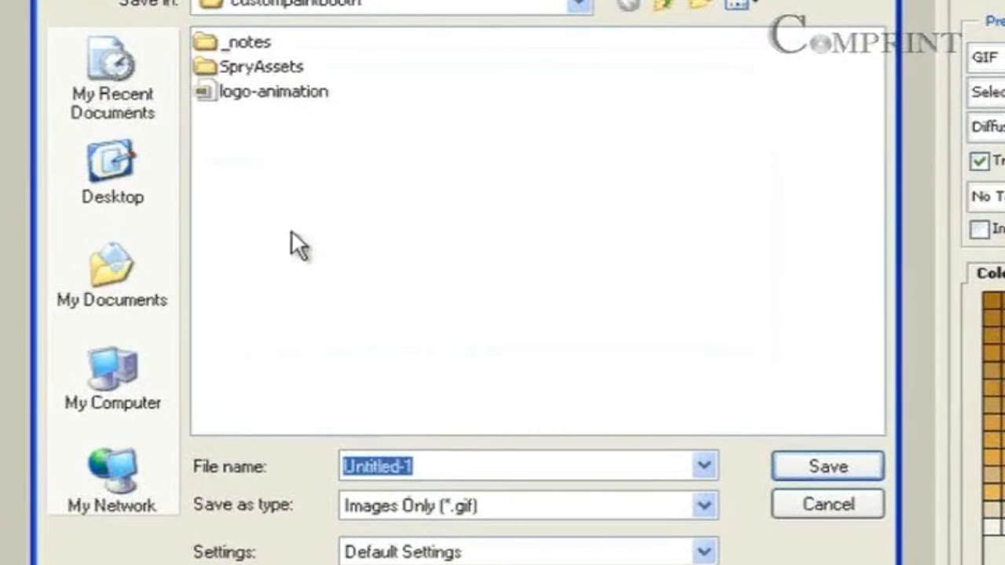
pyautogui.write('logo animation')
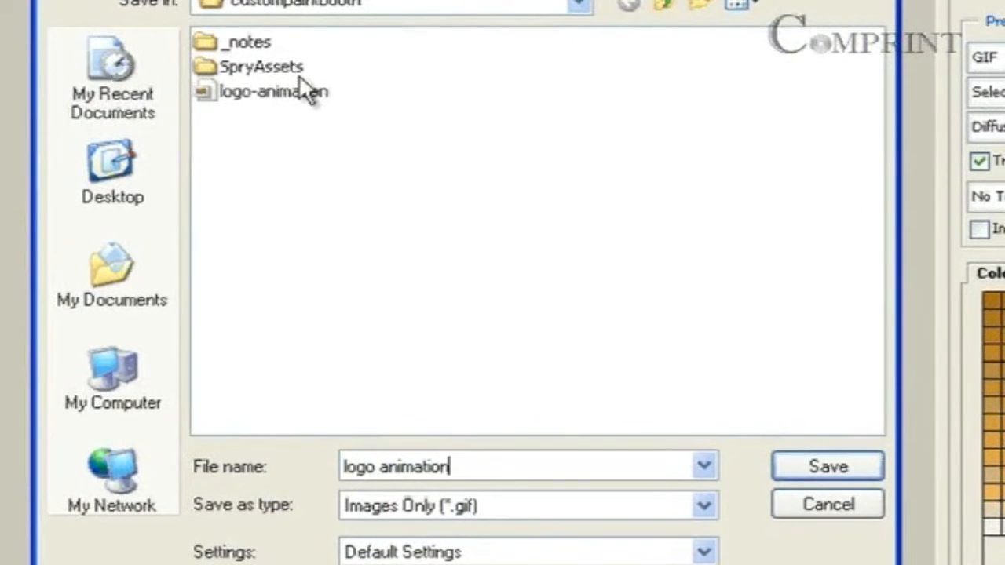
pyautogui.click(808, 471)
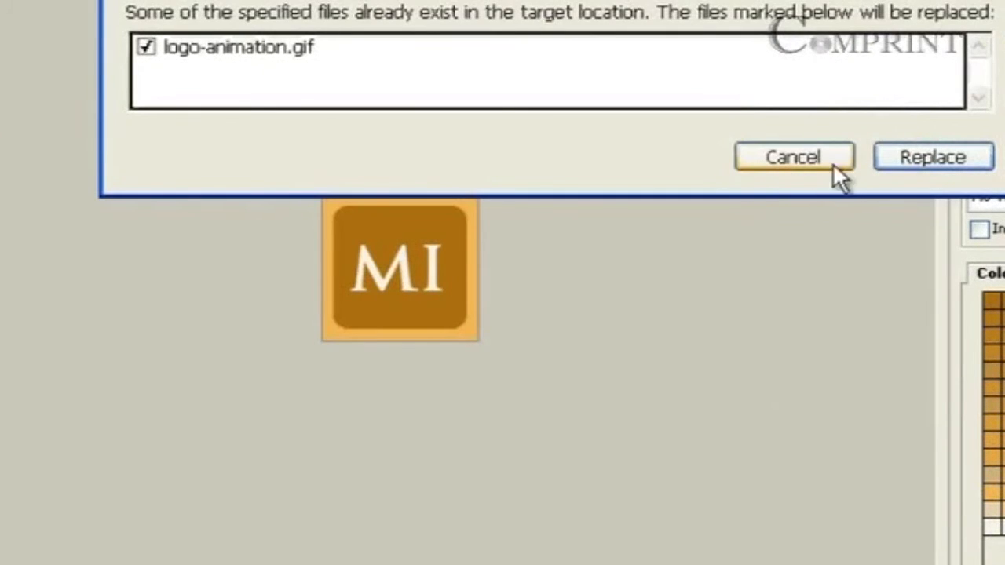
pyautogui.click(882, 157)
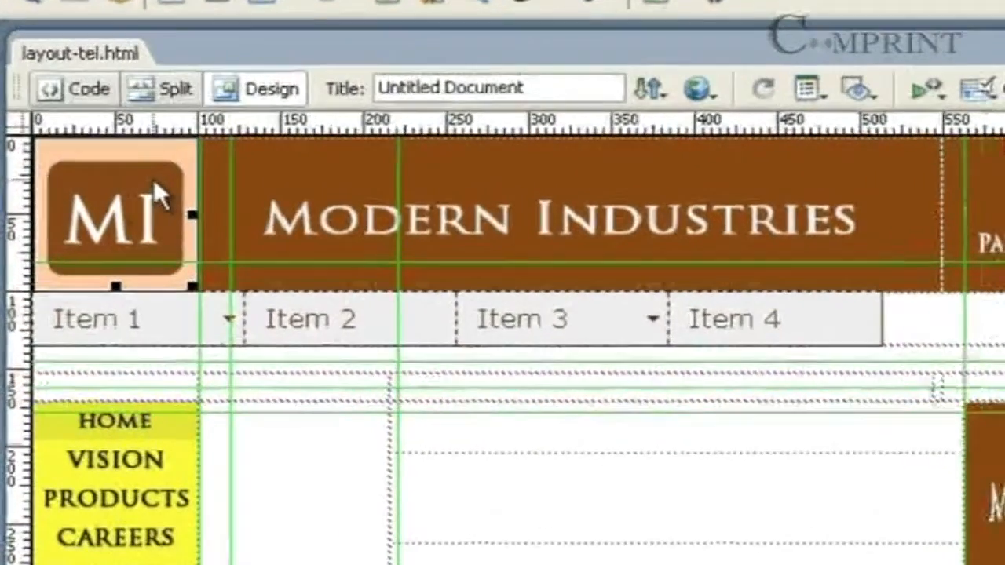
# Switch to Dreamweaver and replace the static MI logo in layout-tel.html with logo-animation.gif, leaving the alternate text empty.
pyautogui.press('Delete')
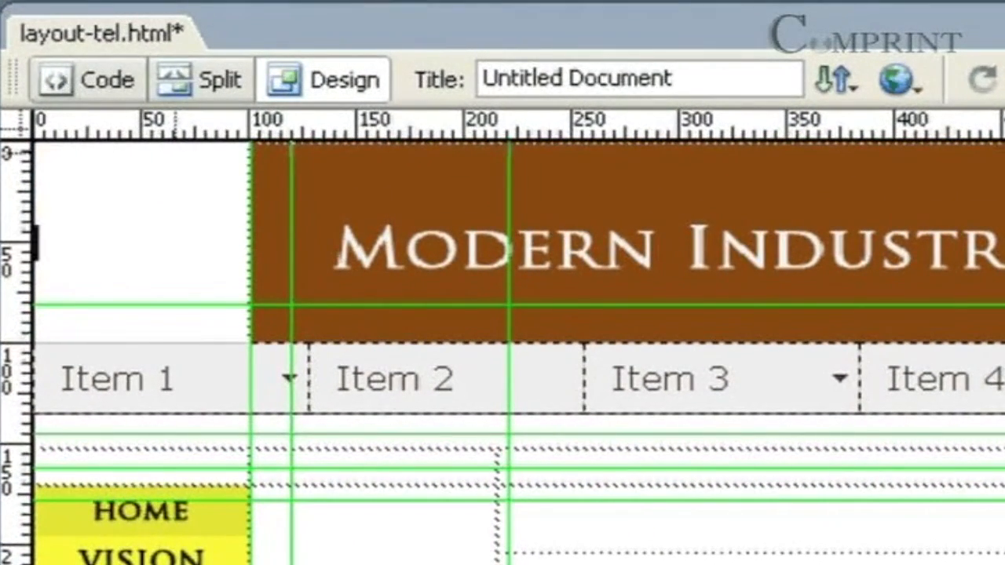
pyautogui.click(353, 1)
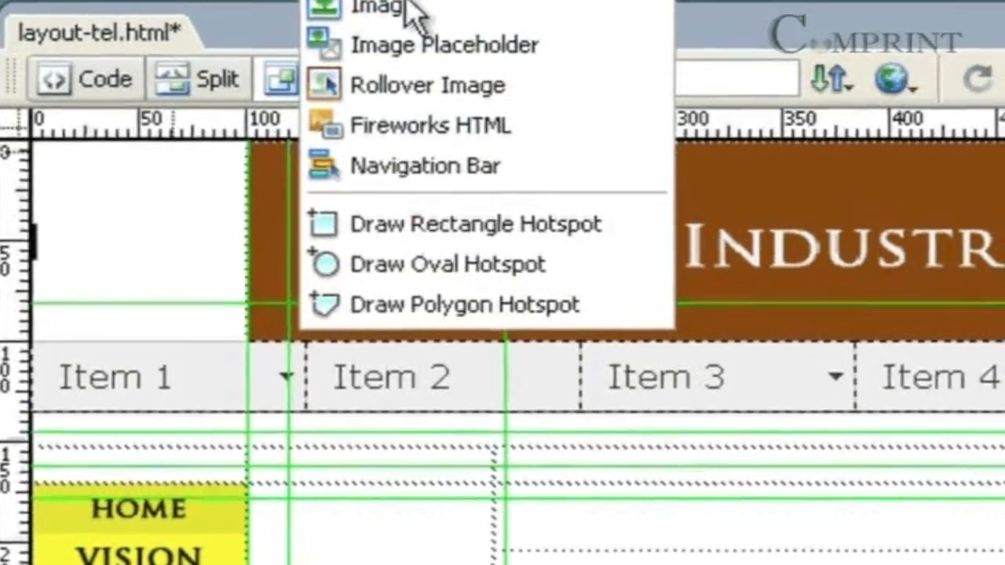
pyautogui.click(414, 11)
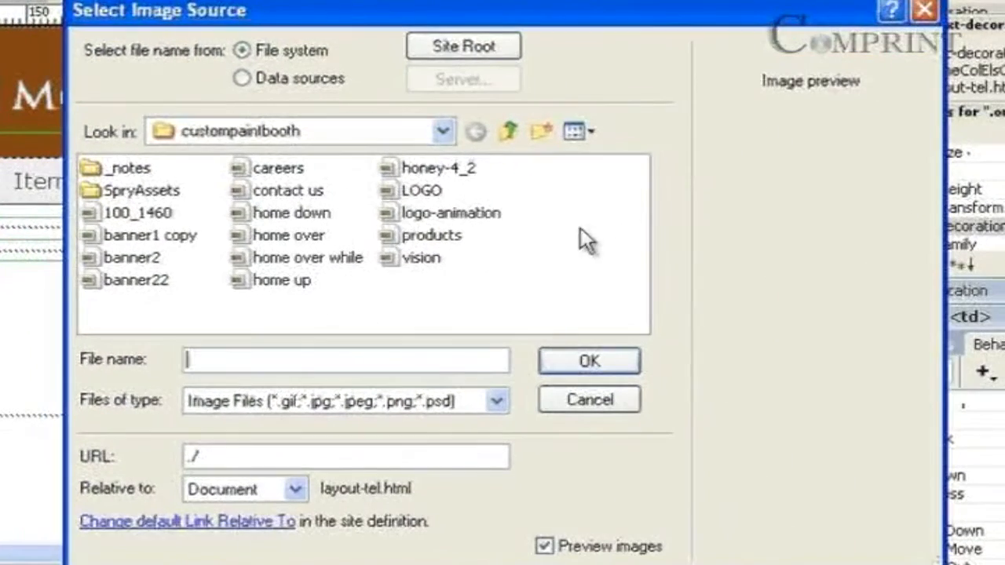
pyautogui.click(463, 213)
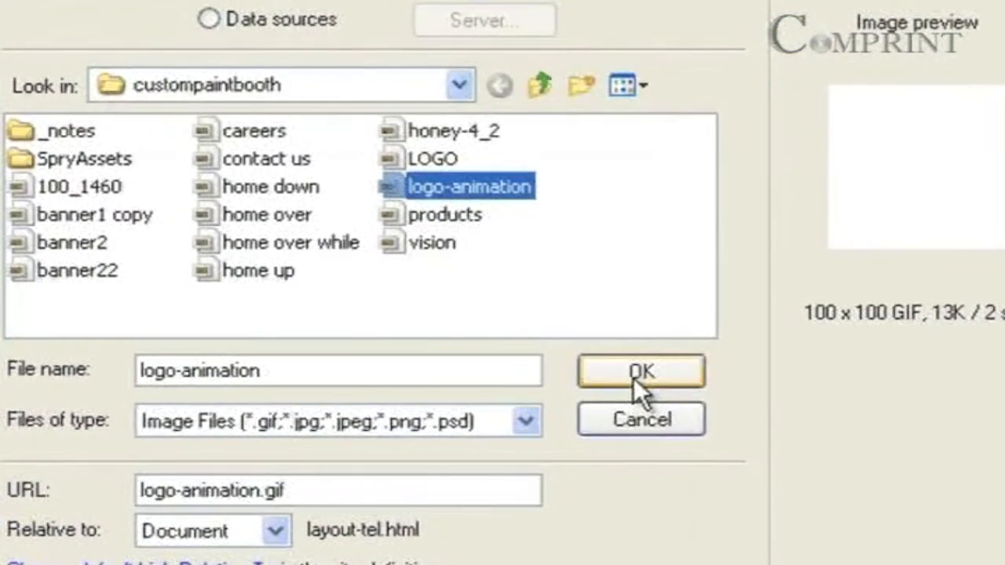
pyautogui.click(634, 377)
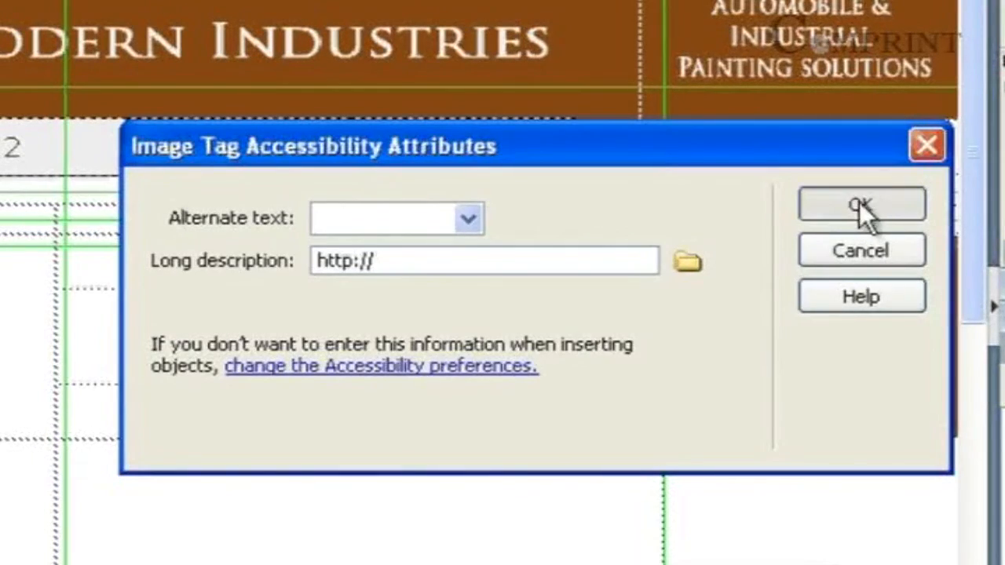
pyautogui.click(859, 204)
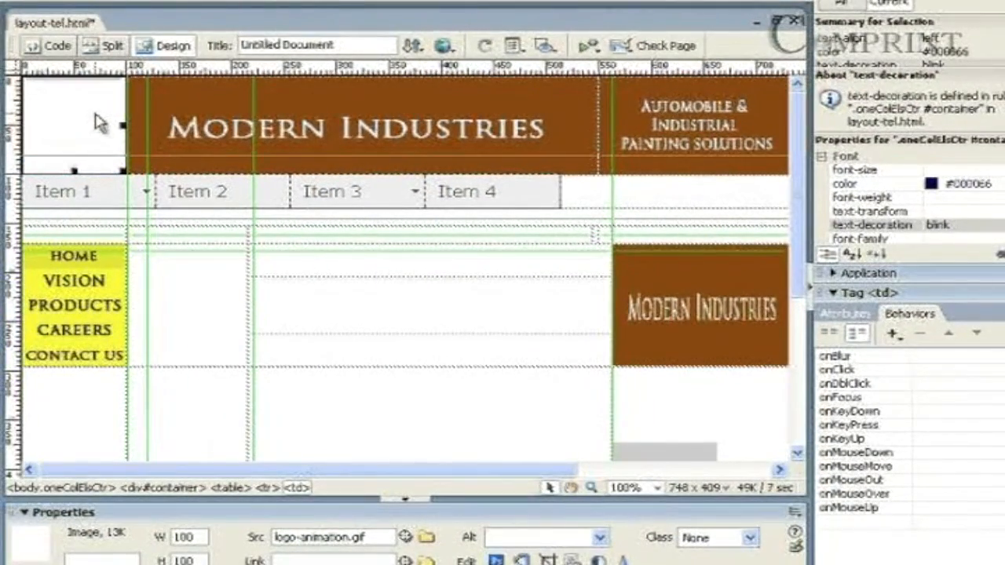
# Preview layout-tel.html in Internet Explorer, saving the page changes and allowing the active content to run.
pyautogui.click(443, 47)
pyautogui.click(473, 67)
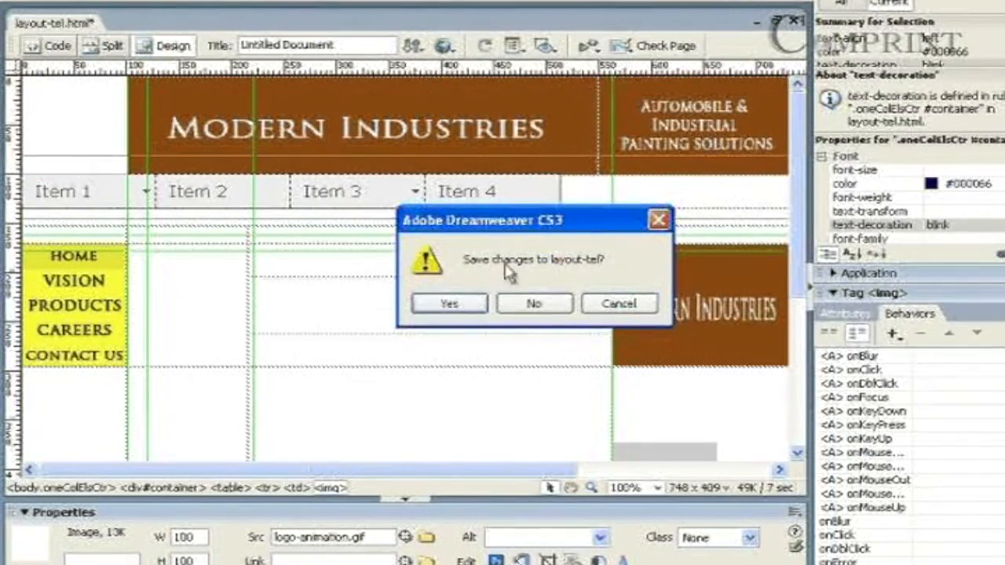
pyautogui.click(463, 306)
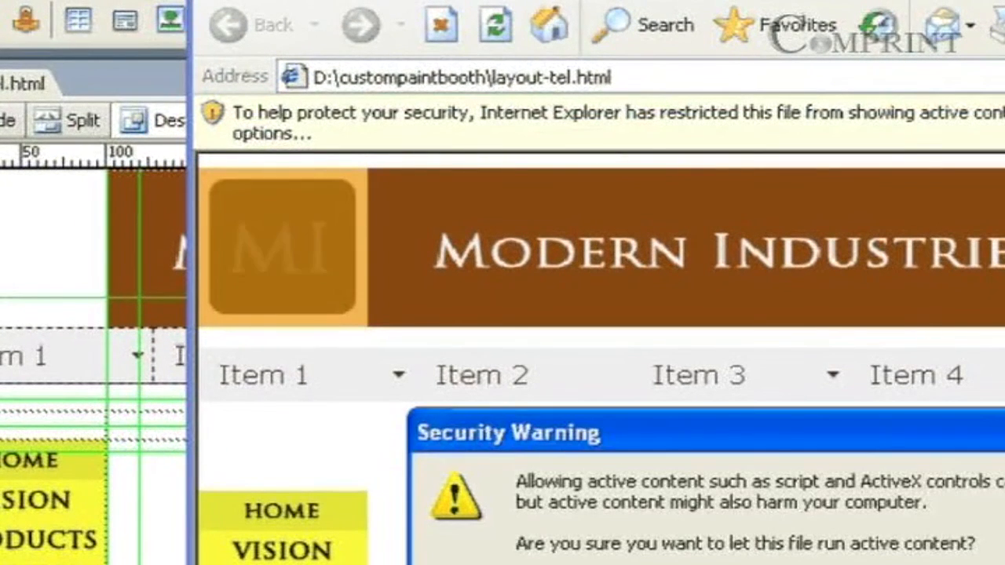
pyautogui.click(697, 564)
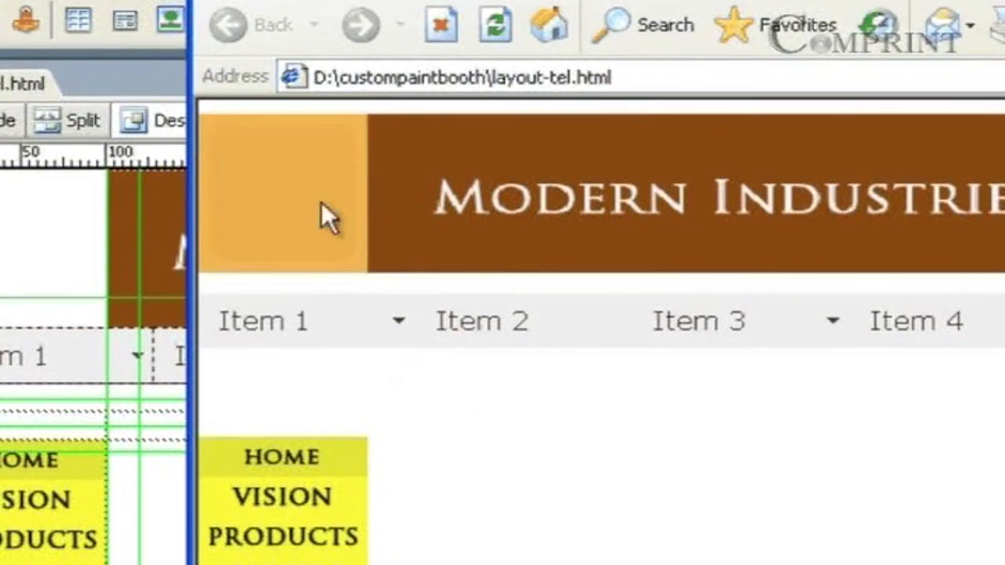